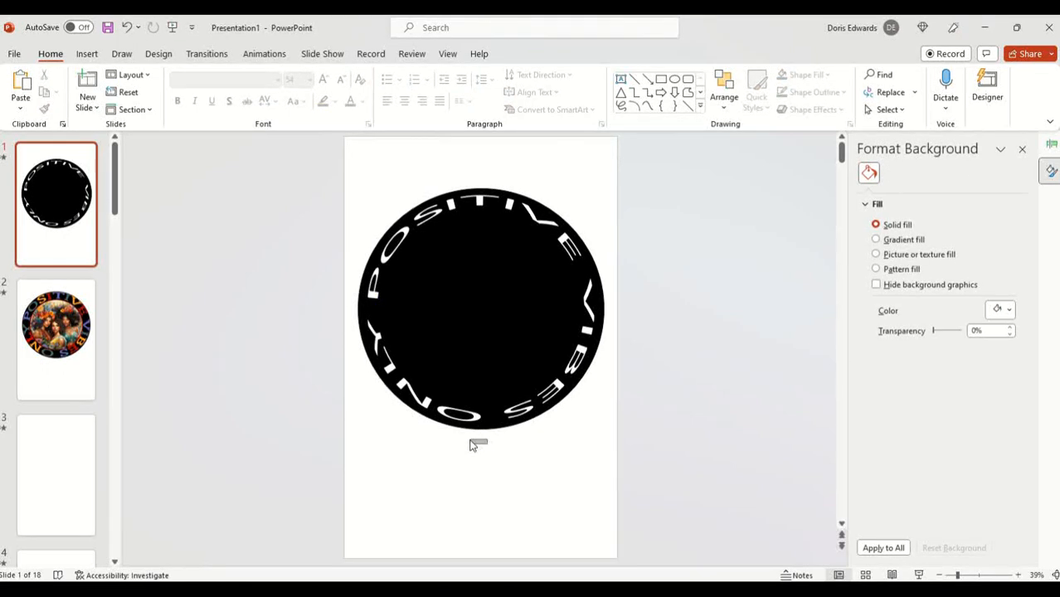
Rotate the circular "POSITIVE VIBES ONLY" text slightly clockwise on the black circle
{"action": "left_click", "coordinate": [490, 406]}
{"action": "left_click", "coordinate": [458, 209]}
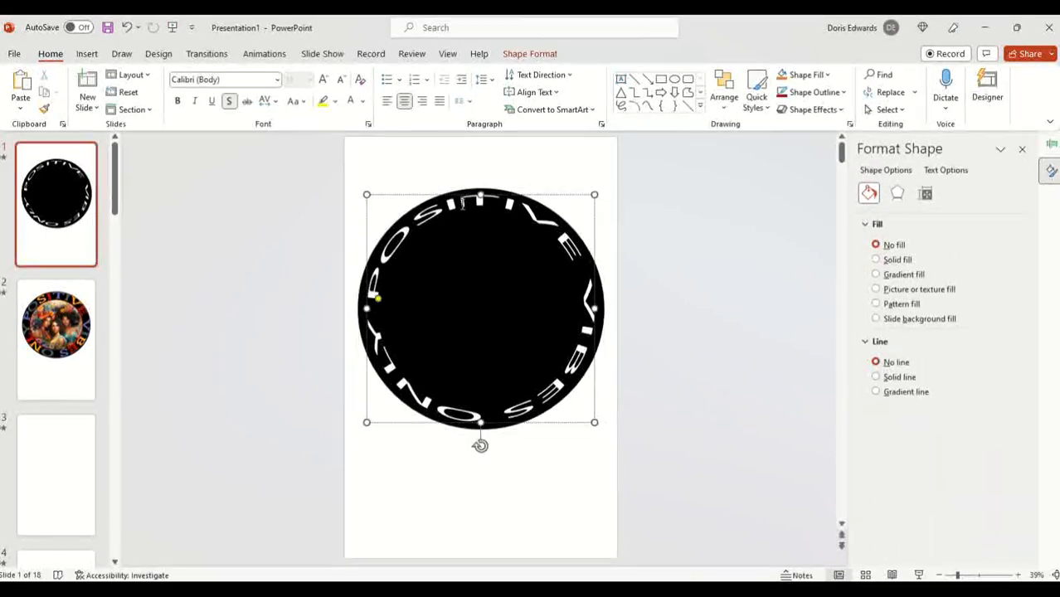
{"action": "left_click_drag", "start_coordinate": [481, 447], "coordinate": [466, 445]}
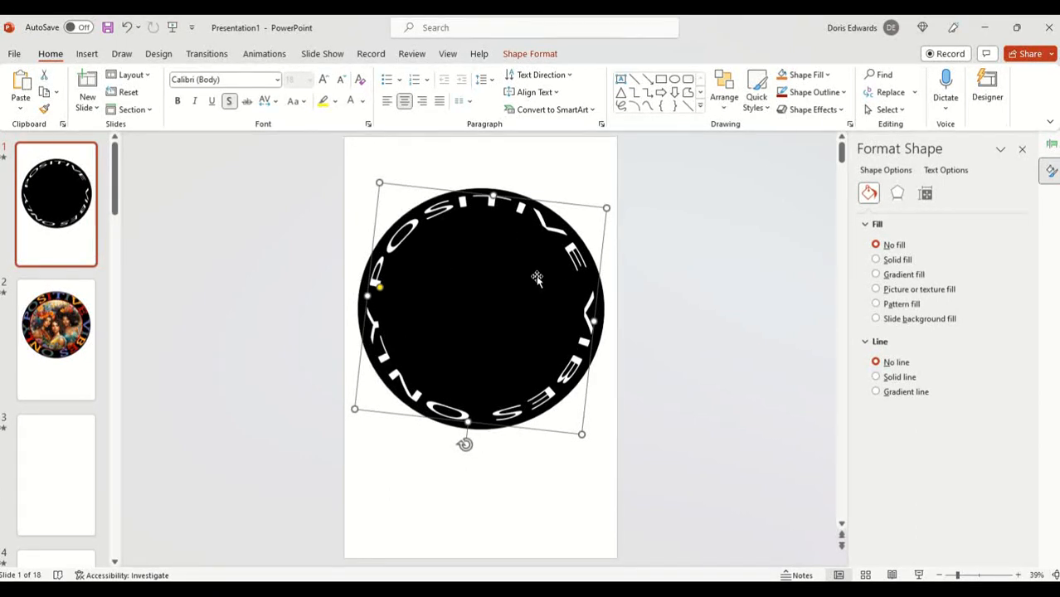
{"action": "left_click", "coordinate": [688, 327]}
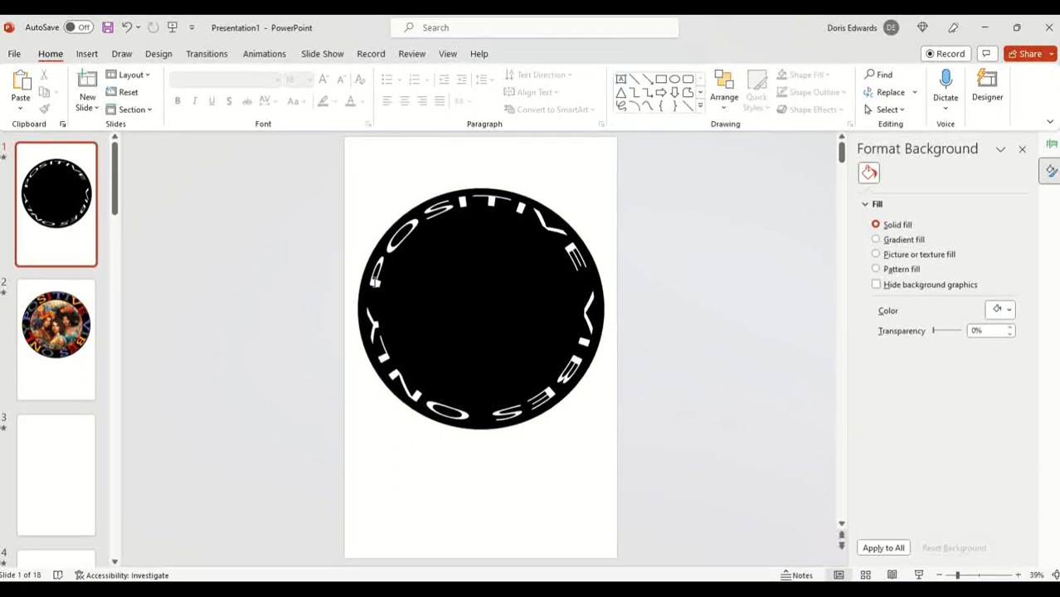
Set the font of the whole circular "POSITIVE VIBES ONLY" text to Amasis MT Pro Medium
{"action": "left_click", "coordinate": [469, 415]}
{"action": "left_click_drag", "start_coordinate": [381, 267], "coordinate": [594, 344]}
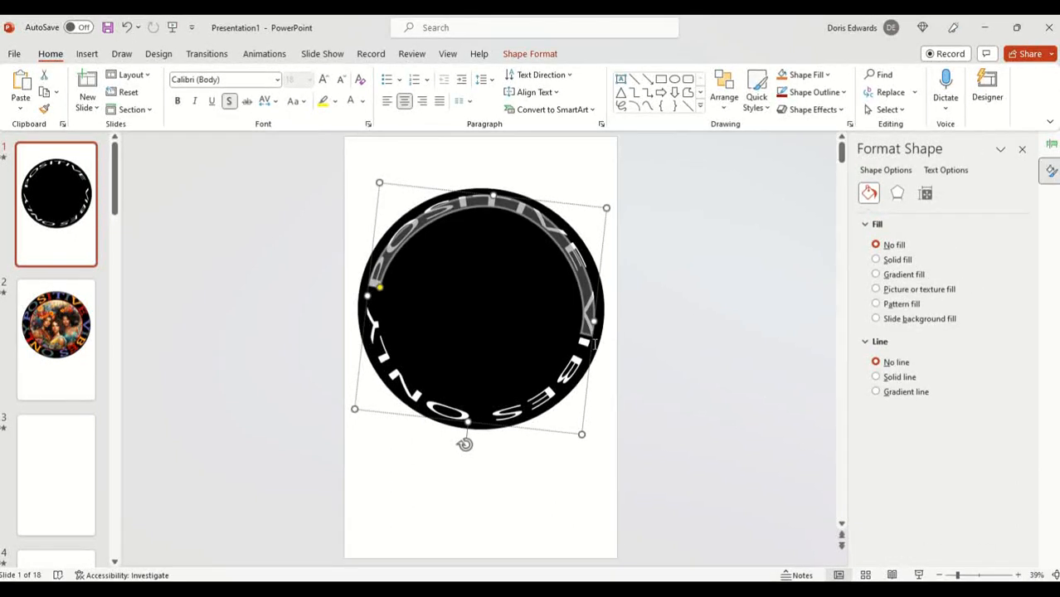
{"action": "left_click_drag", "start_coordinate": [561, 392], "coordinate": [395, 388]}
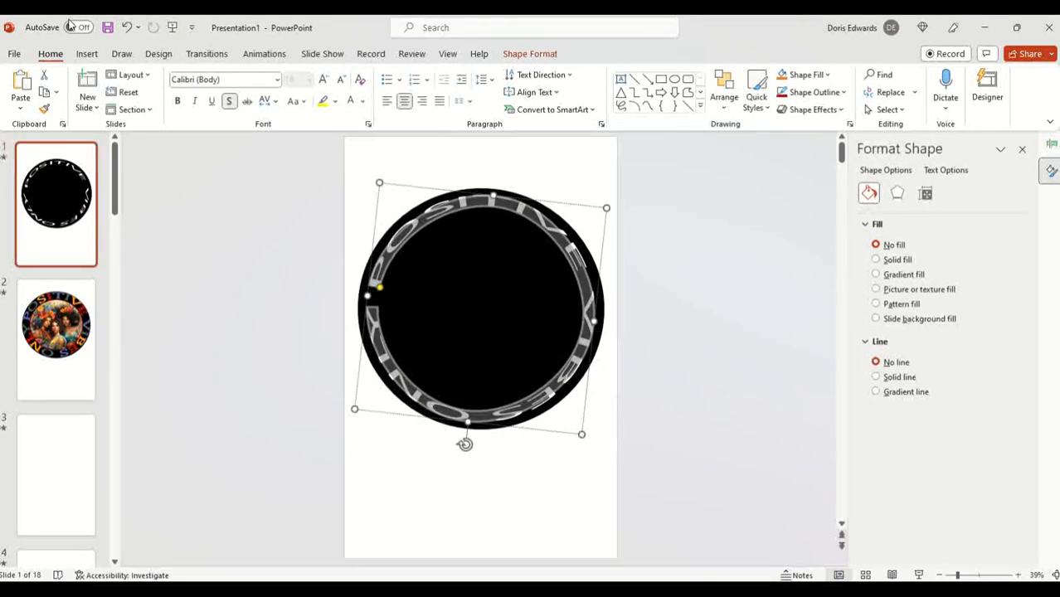
{"action": "left_click", "coordinate": [278, 80]}
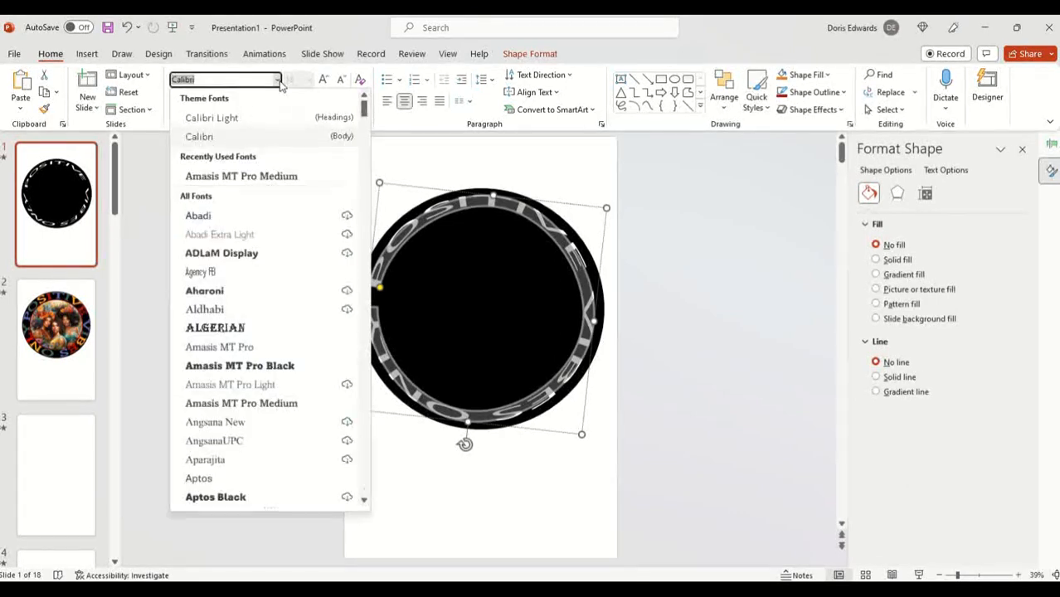
{"action": "left_click", "coordinate": [278, 177]}
{"action": "left_click", "coordinate": [616, 290]}
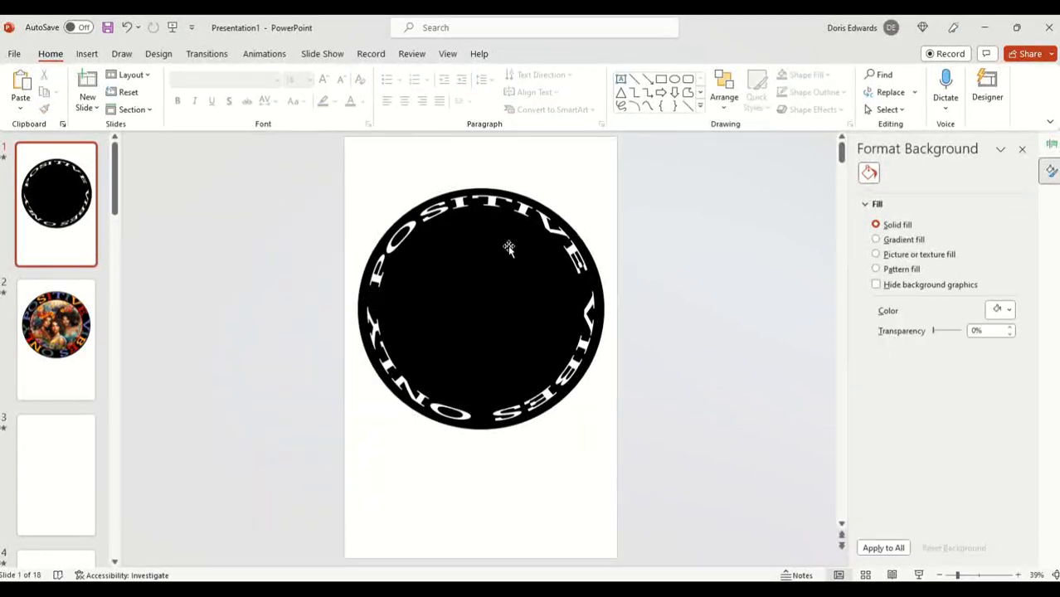
Make the circular text's letters taller by moving its warp adjustment point slightly inward
{"action": "left_click", "coordinate": [480, 204]}
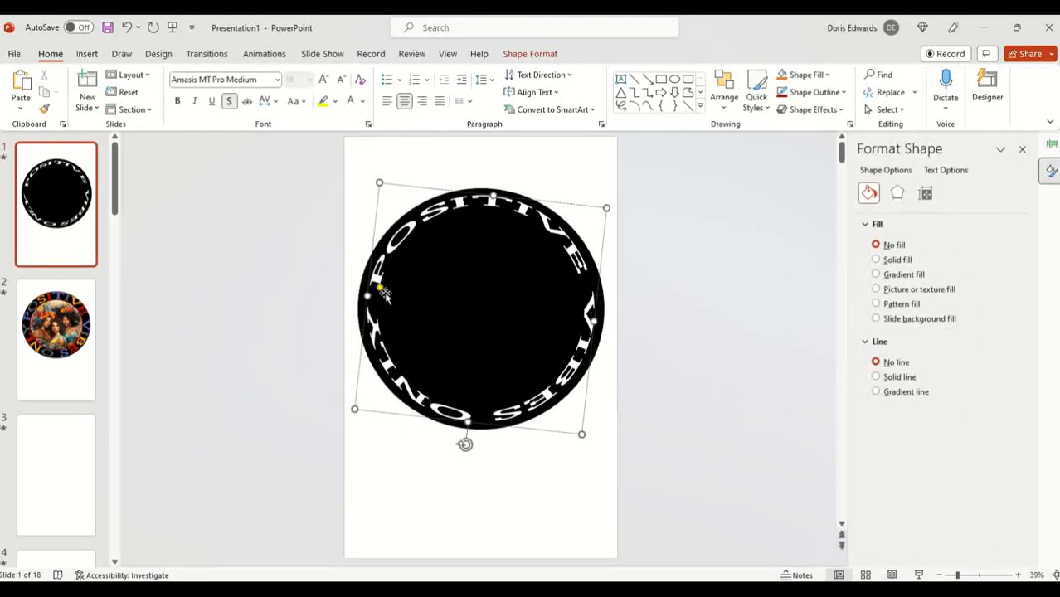
{"action": "mouse_move", "coordinate": [379, 289]}
{"action": "left_mouse_down"}
{"action": "mouse_move", "coordinate": [391, 288]}
{"action": "mouse_move", "coordinate": [387, 297]}
{"action": "left_mouse_up"}
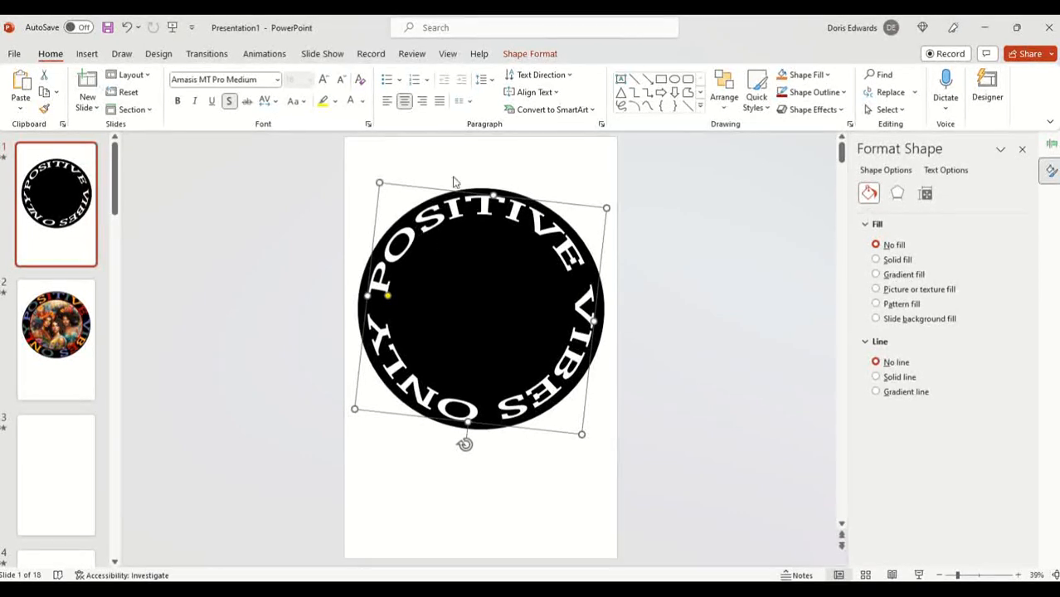
{"action": "left_click", "coordinate": [661, 258]}
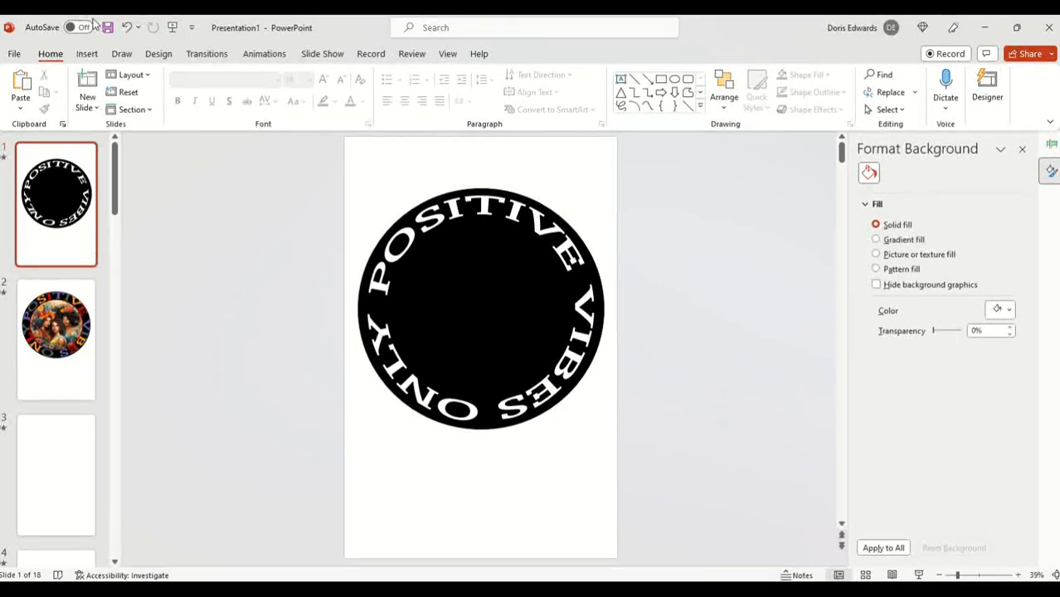
{"action": "left_click", "coordinate": [87, 54]}
{"action": "left_click", "coordinate": [101, 100]}
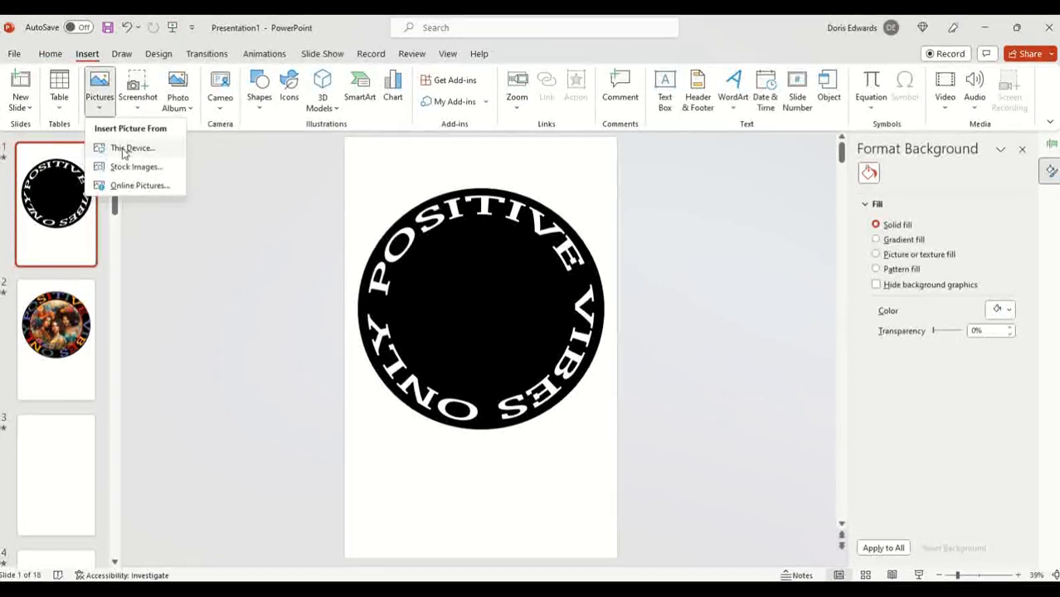
{"action": "left_click", "coordinate": [124, 148]}
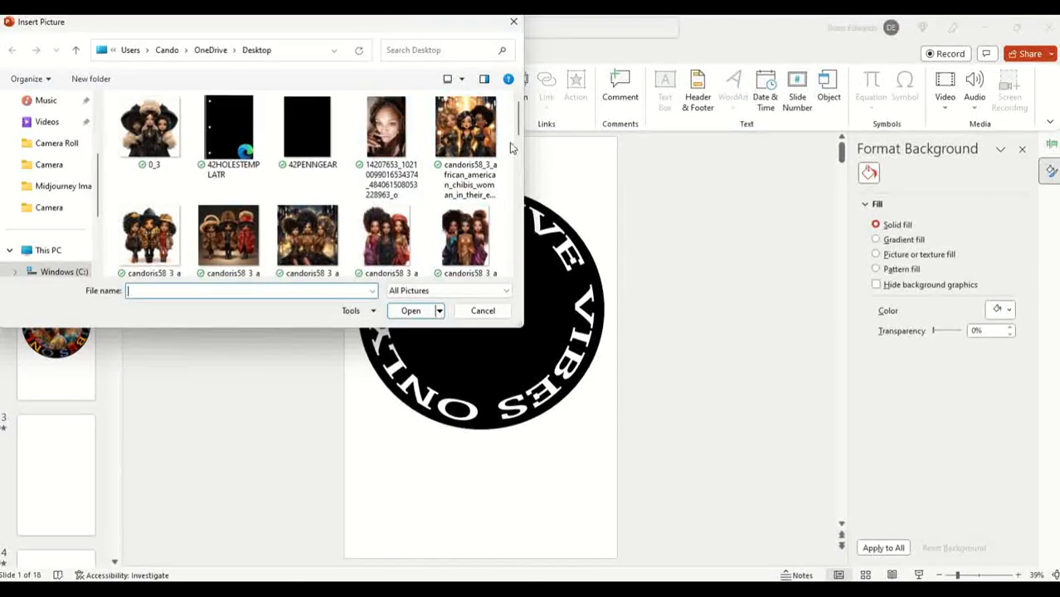
{"action": "mouse_move", "coordinate": [518, 116]}
{"action": "left_mouse_down"}
{"action": "mouse_move", "coordinate": [530, 172]}
{"action": "mouse_move", "coordinate": [525, 257]}
{"action": "mouse_move", "coordinate": [519, 119]}
{"action": "left_mouse_up"}
{"action": "left_click", "coordinate": [481, 311]}
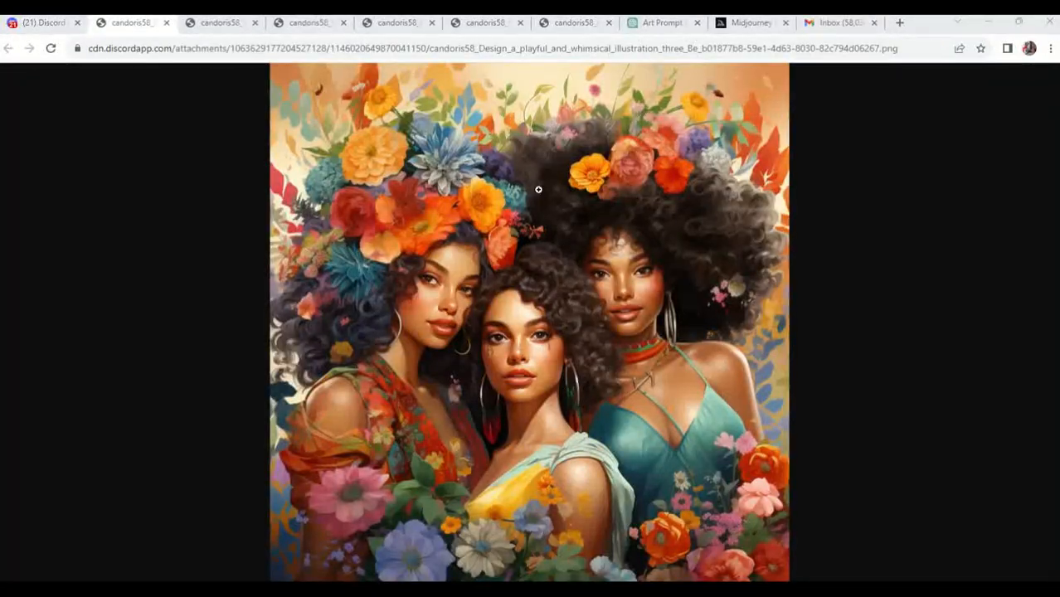
Save the browser's illustration of three women with flowers to the Desktop as a PNG image
{"action": "right_click", "coordinate": [471, 158]}
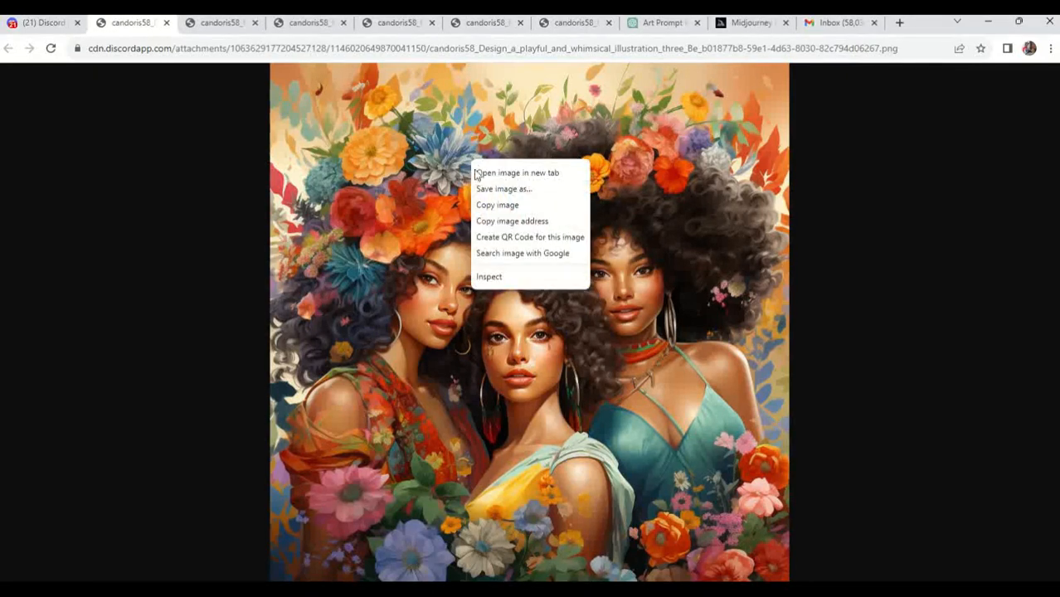
{"action": "left_click", "coordinate": [487, 189]}
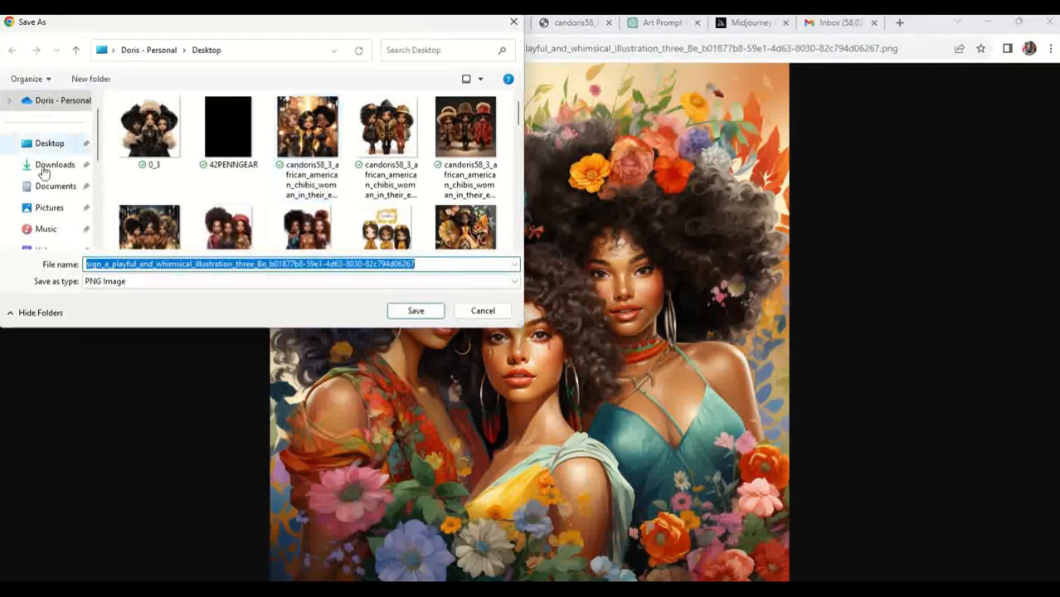
{"action": "left_click", "coordinate": [424, 310]}
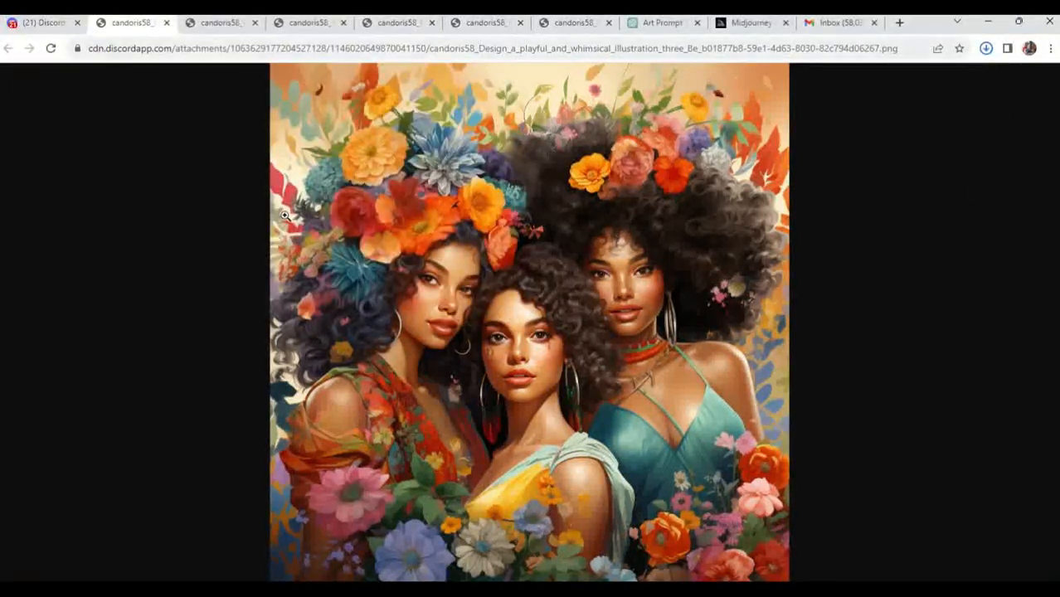
Switch to Presentation1 in PowerPoint and add a blank slide after slide 1
{"action": "left_click", "coordinate": [812, 591]}
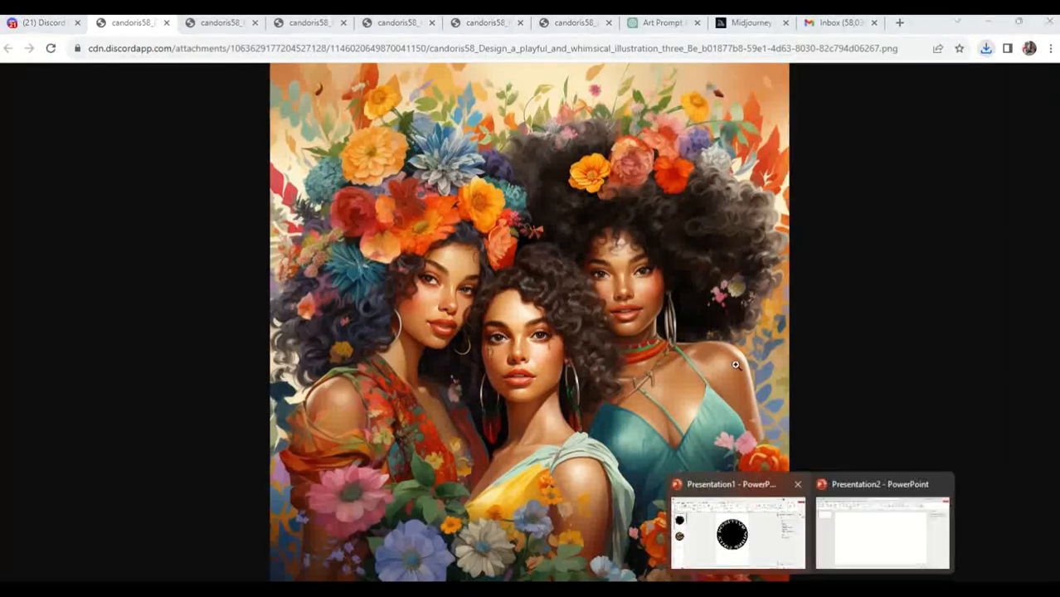
{"action": "left_click", "coordinate": [685, 554]}
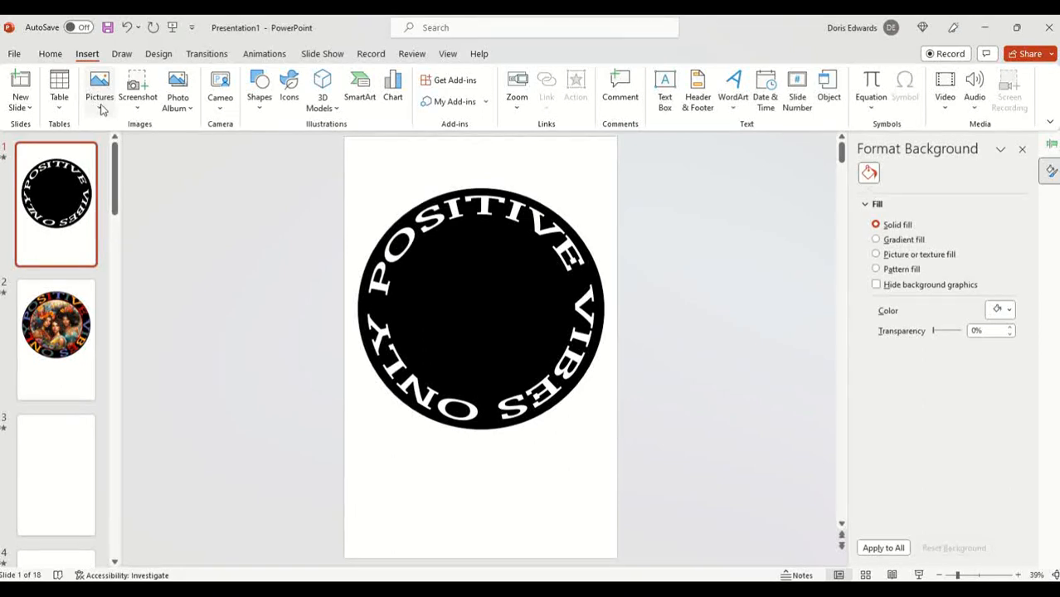
{"action": "right_click", "coordinate": [71, 250]}
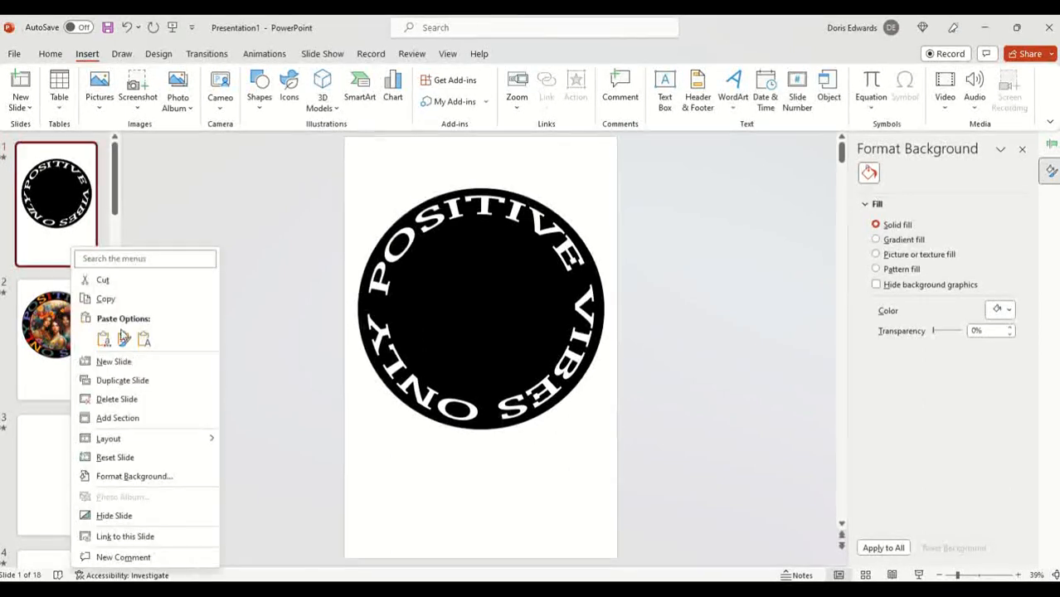
{"action": "left_click", "coordinate": [124, 362]}
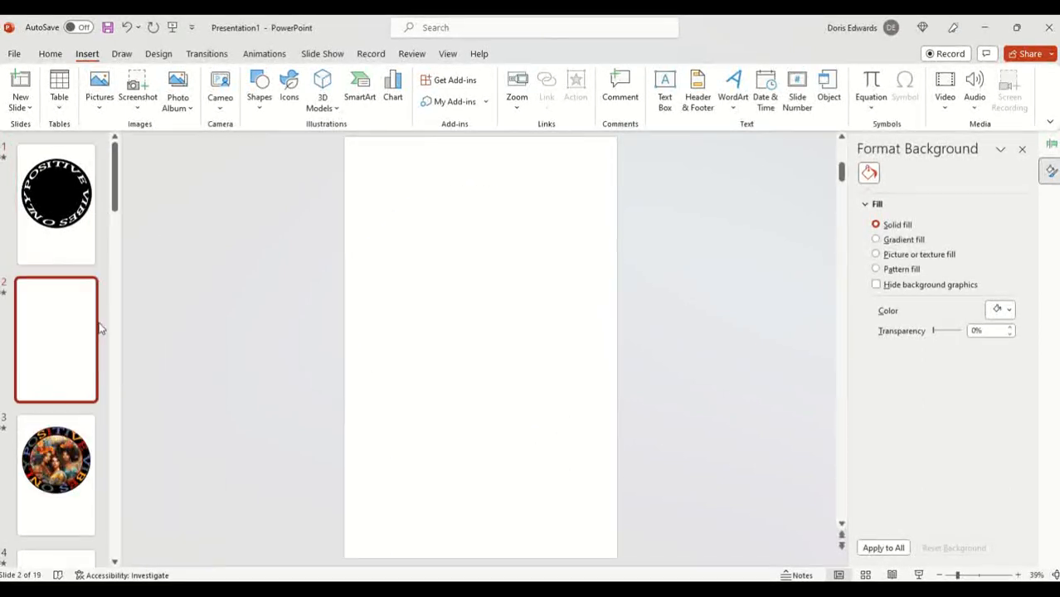
Insert the saved "Design_a_playful_and_whimsical_illustration" picture from the Desktop onto the blank slide 2
{"action": "left_click", "coordinate": [100, 108]}
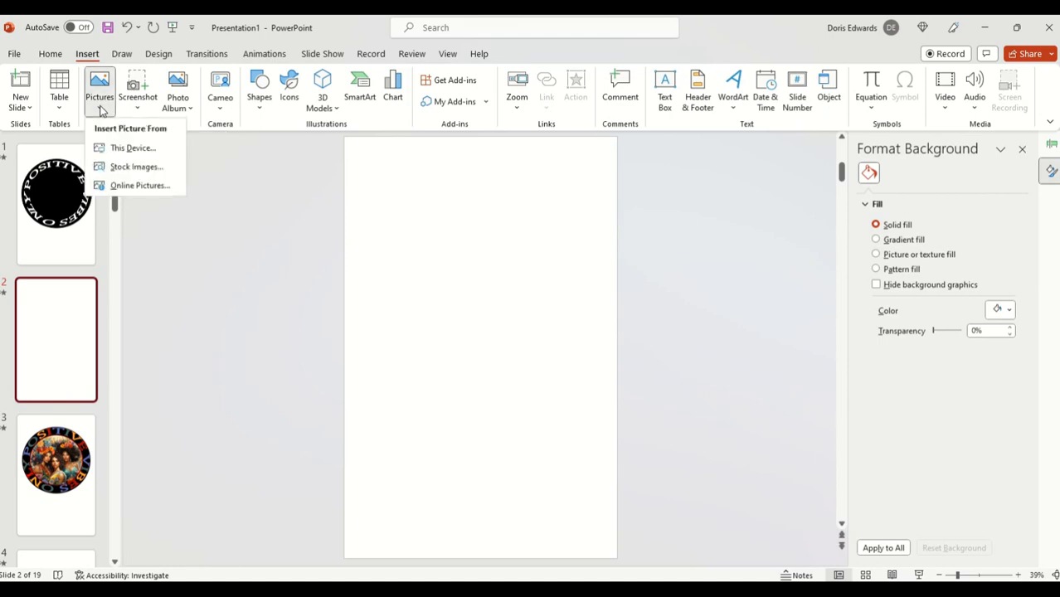
{"action": "left_click", "coordinate": [127, 154]}
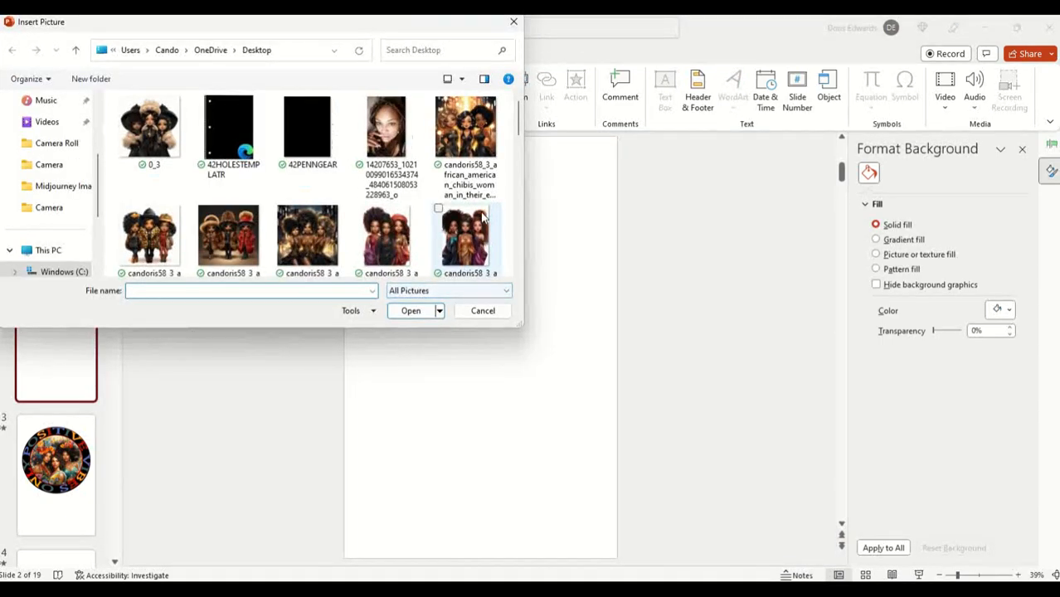
{"action": "scroll", "coordinate": [482, 217], "scroll_direction": "down", "scroll_amount": 5}
{"action": "scroll", "coordinate": [482, 217], "scroll_direction": "down", "scroll_amount": 3}
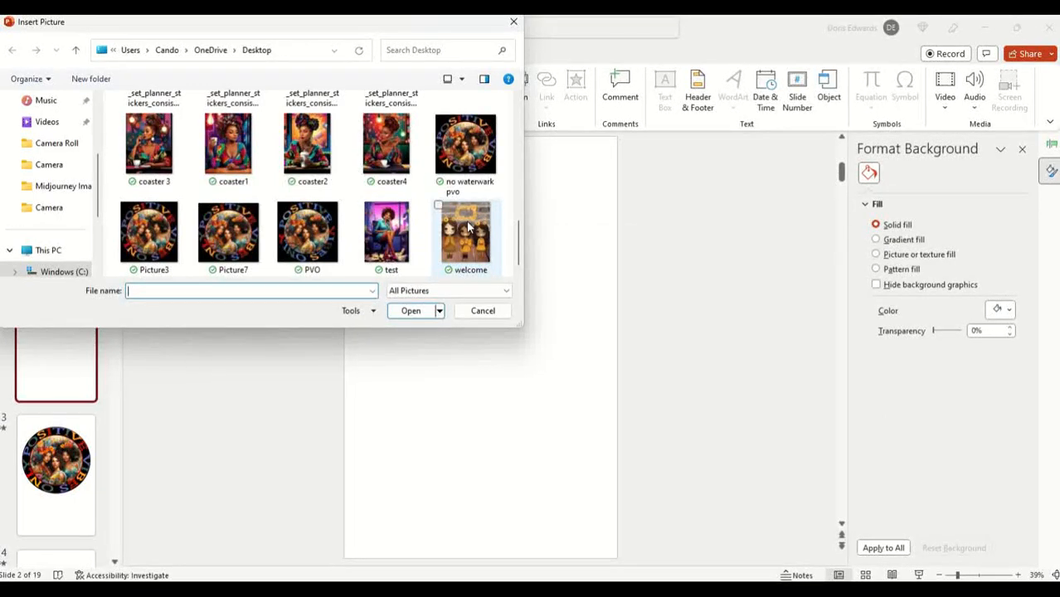
{"action": "scroll", "coordinate": [469, 226], "scroll_direction": "up", "scroll_amount": 2}
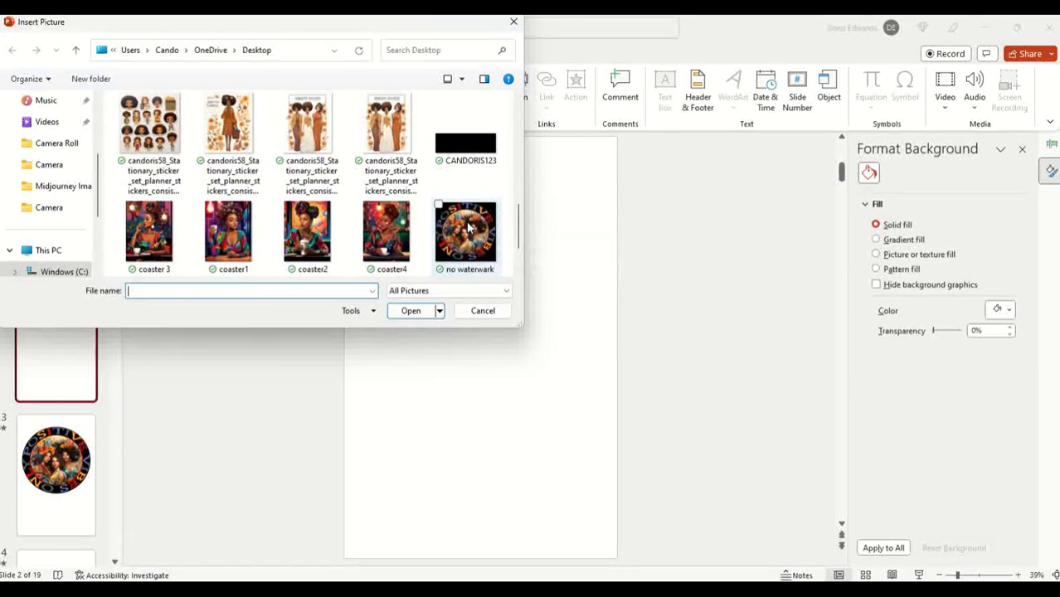
{"action": "scroll", "coordinate": [468, 228], "scroll_direction": "up", "scroll_amount": 2}
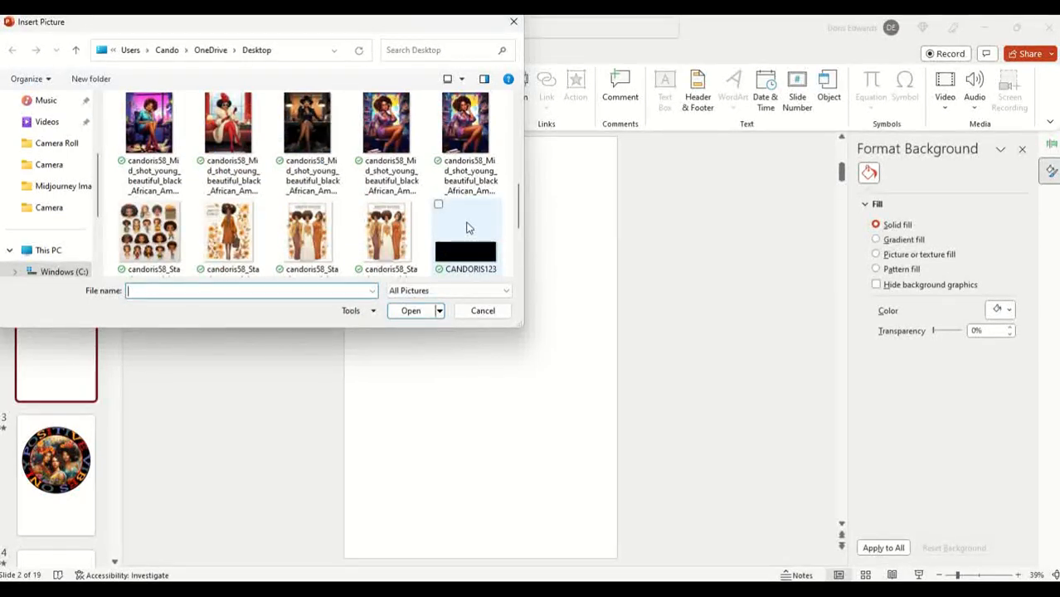
{"action": "scroll", "coordinate": [469, 228], "scroll_direction": "up", "scroll_amount": 2}
{"action": "scroll", "coordinate": [468, 226], "scroll_direction": "up", "scroll_amount": 2}
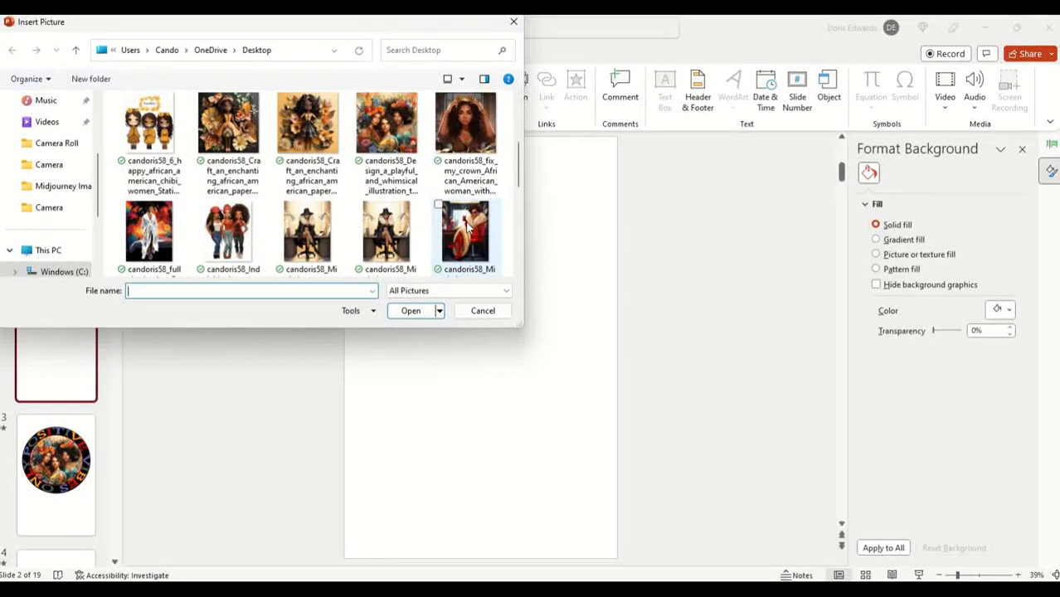
{"action": "scroll", "coordinate": [463, 230], "scroll_direction": "up", "scroll_amount": 2}
{"action": "left_click", "coordinate": [390, 243]}
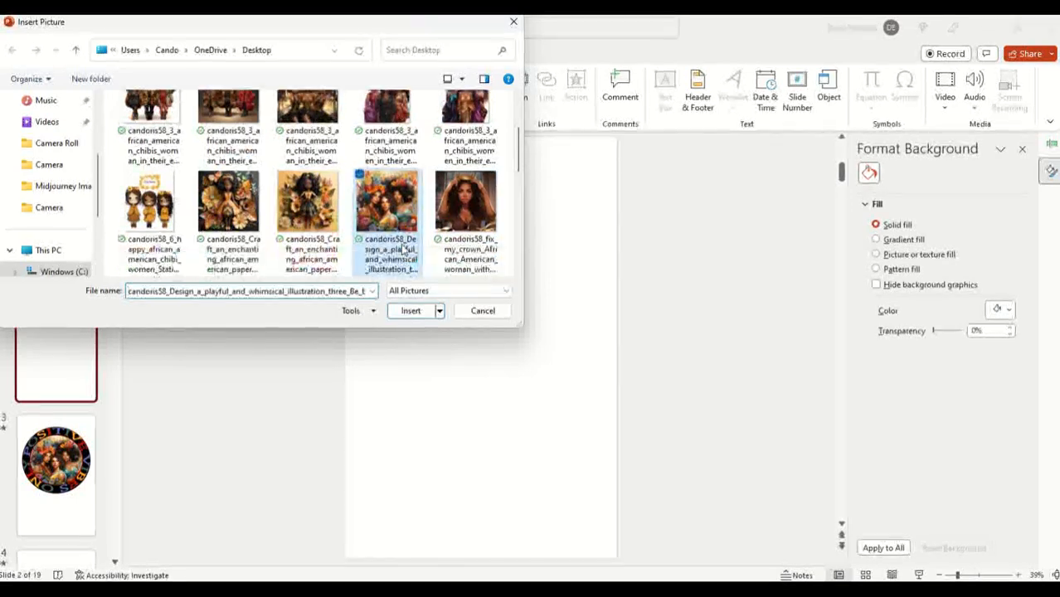
{"action": "left_click", "coordinate": [412, 310]}
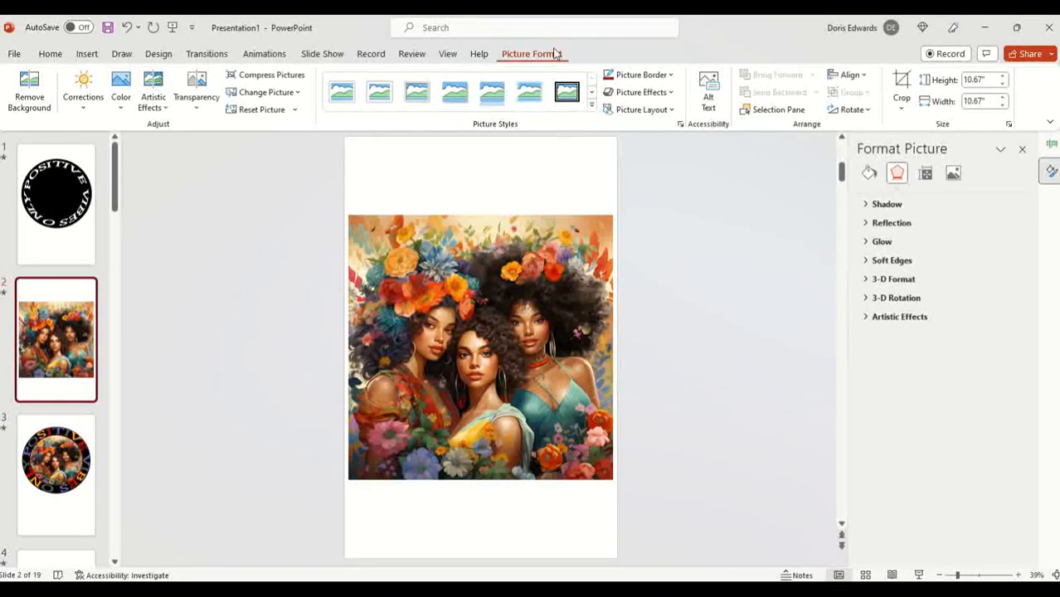
Crop the picture of the three women to an oval shape
{"action": "left_click", "coordinate": [900, 111]}
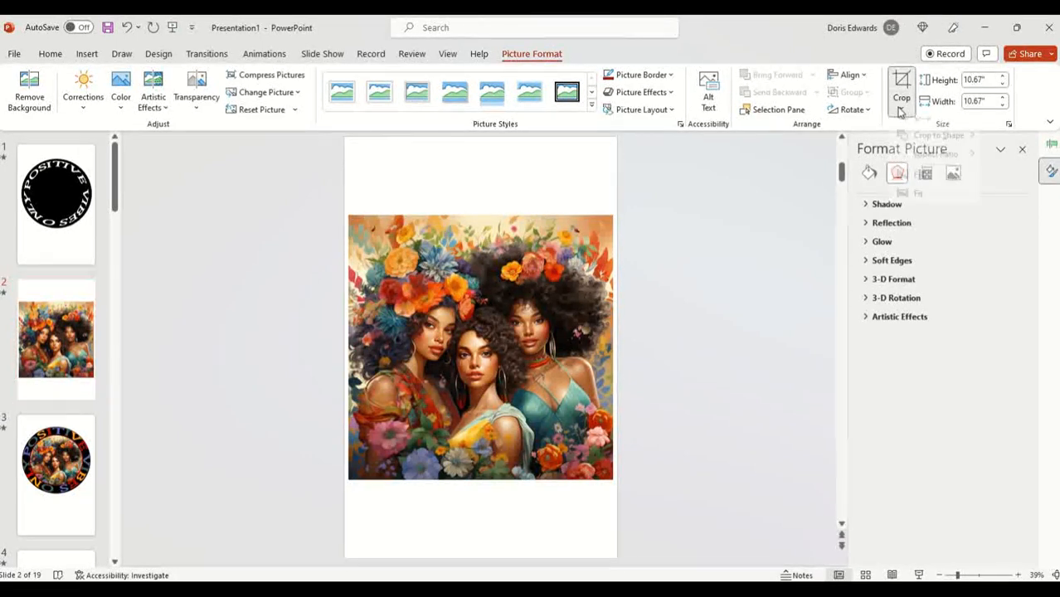
{"action": "mouse_move", "coordinate": [927, 153]}
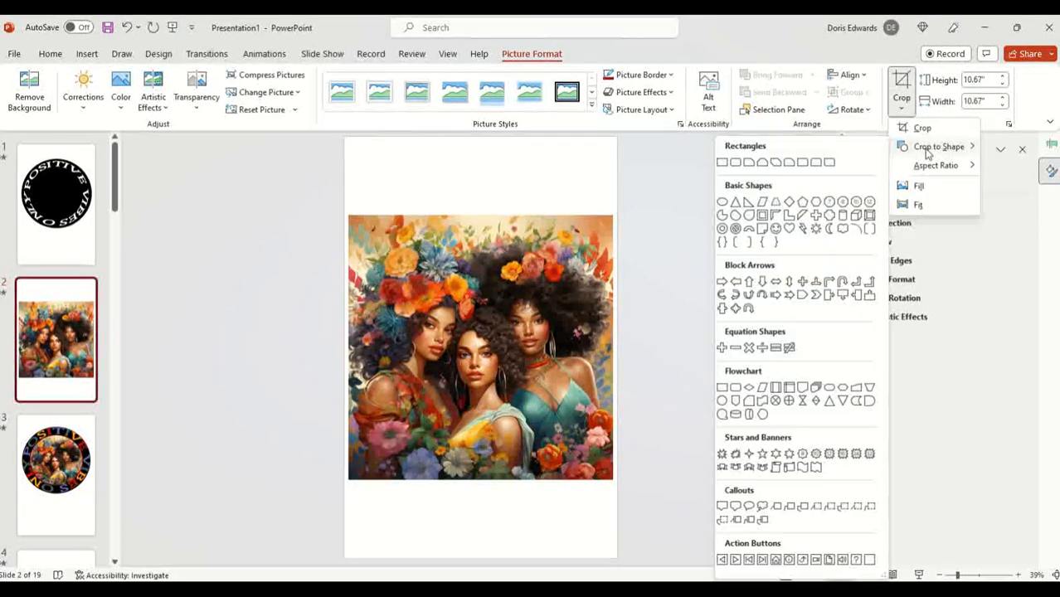
{"action": "left_click", "coordinate": [721, 203]}
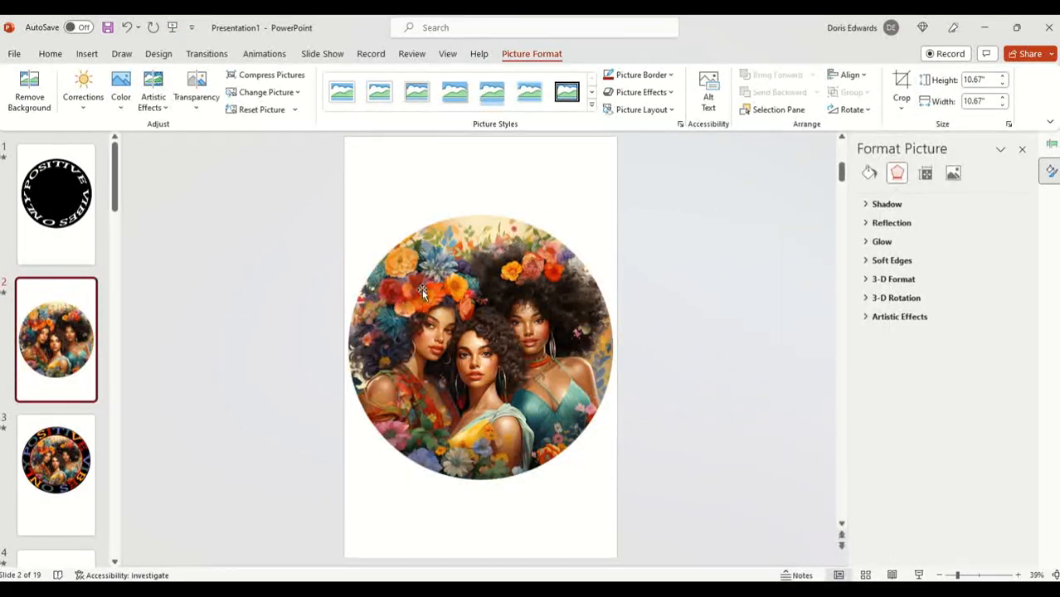
Copy the round picture from slide 2 and paste it onto slide 1
{"action": "left_click", "coordinate": [489, 284]}
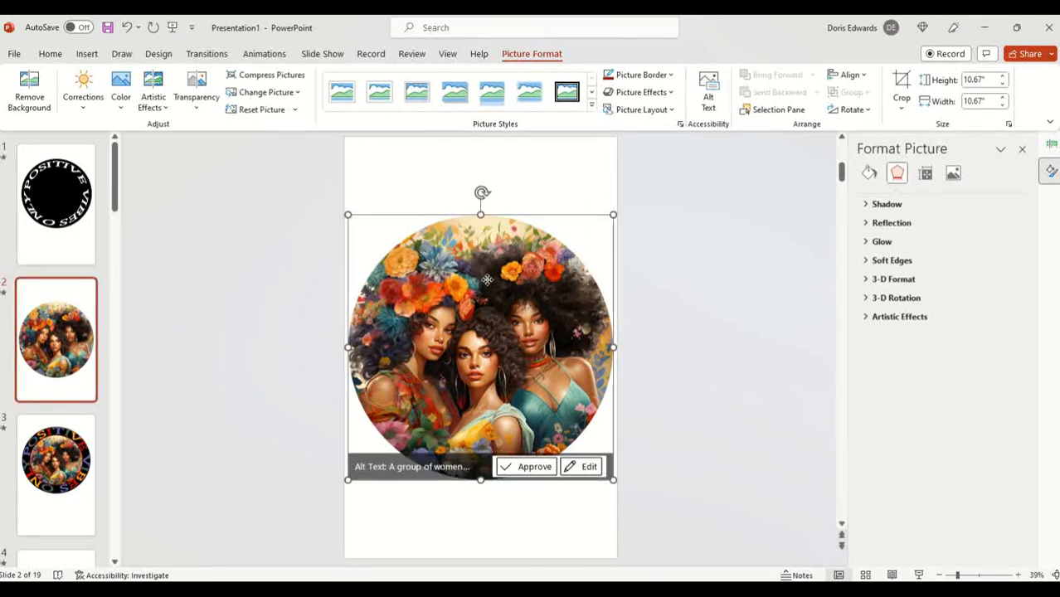
{"action": "right_click", "coordinate": [489, 280]}
{"action": "left_click", "coordinate": [523, 309]}
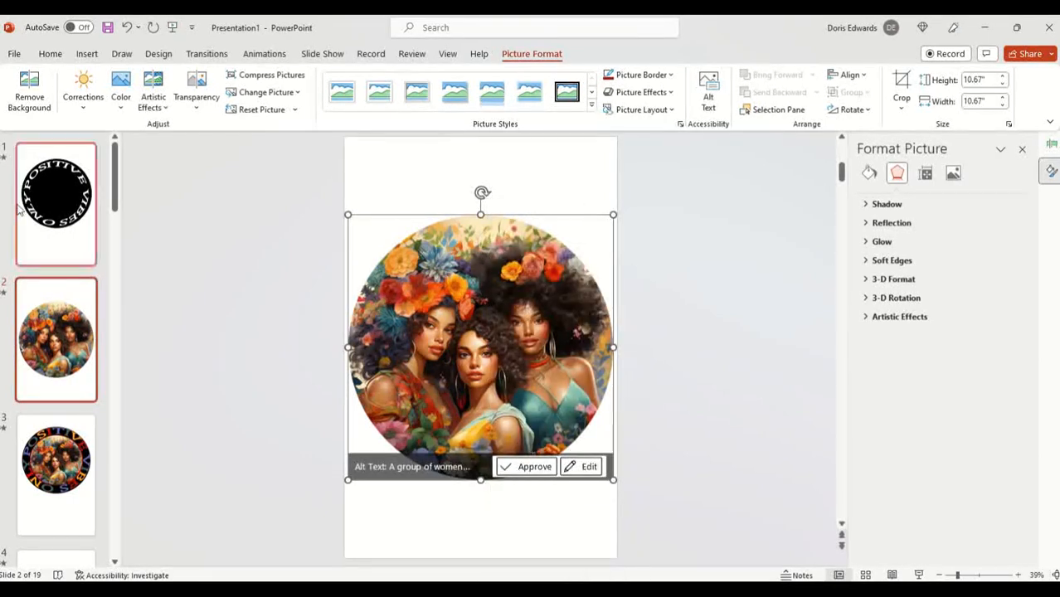
{"action": "left_click", "coordinate": [61, 201]}
{"action": "right_click", "coordinate": [417, 158]}
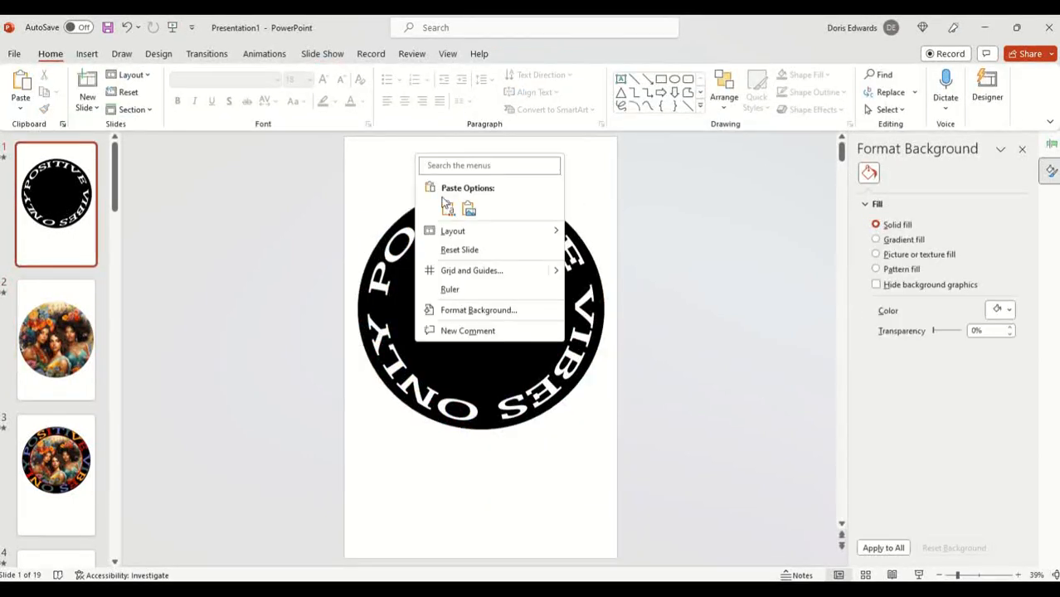
{"action": "left_click", "coordinate": [442, 206]}
Shrink the pasted round picture and centre it inside the ring of POSITIVE VIBES ONLY text on slide 1
{"action": "left_click_drag", "start_coordinate": [346, 215], "coordinate": [461, 284]}
{"action": "left_click_drag", "start_coordinate": [503, 346], "coordinate": [471, 280]}
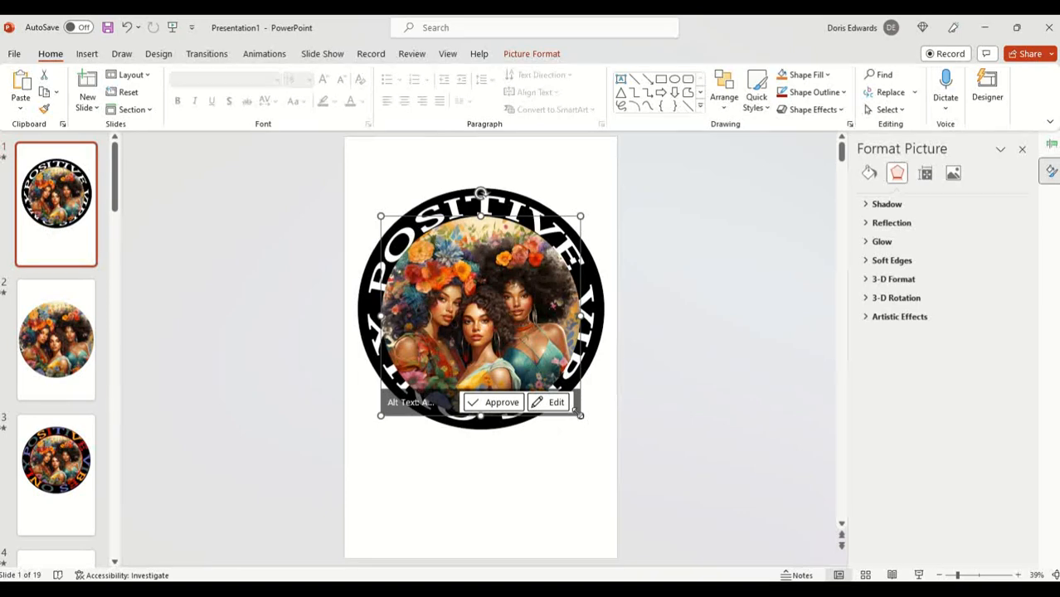
{"action": "left_click_drag", "start_coordinate": [583, 418], "coordinate": [562, 396]}
{"action": "left_click_drag", "start_coordinate": [495, 307], "coordinate": [510, 320]}
{"action": "left_click", "coordinate": [683, 293]}
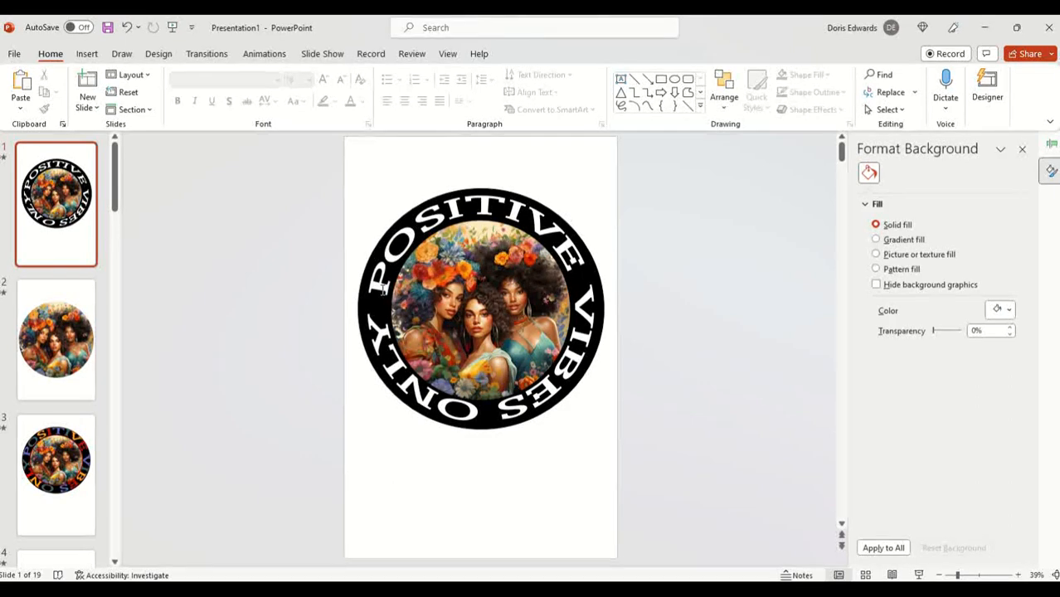
Recolour the letter P of POSITIVE with a dark blue sampled by Eyedropper from the flowers in the picture
{"action": "left_click", "coordinate": [381, 287]}
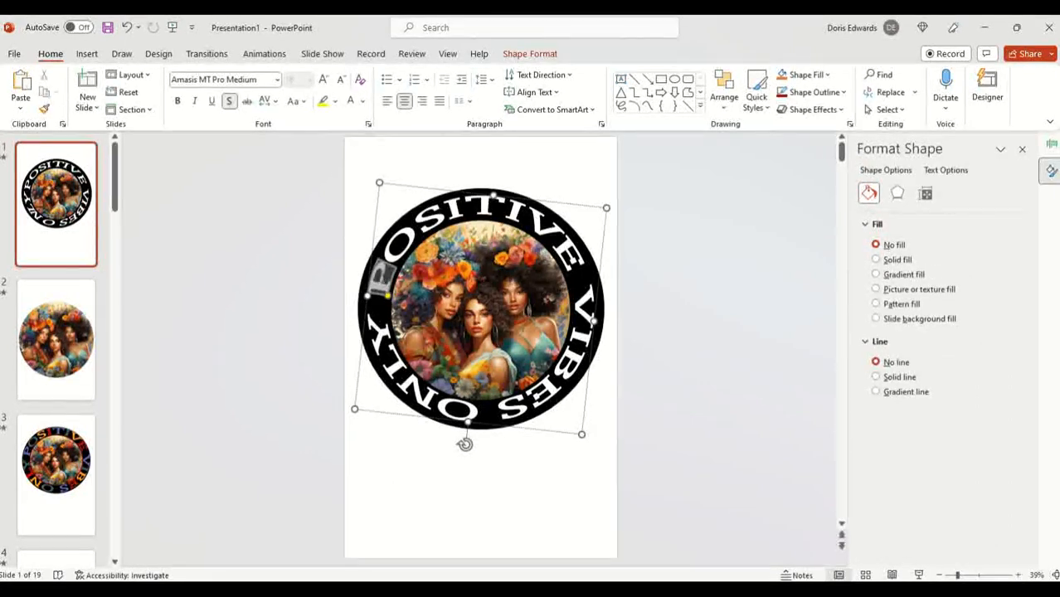
{"action": "left_click", "coordinate": [362, 102]}
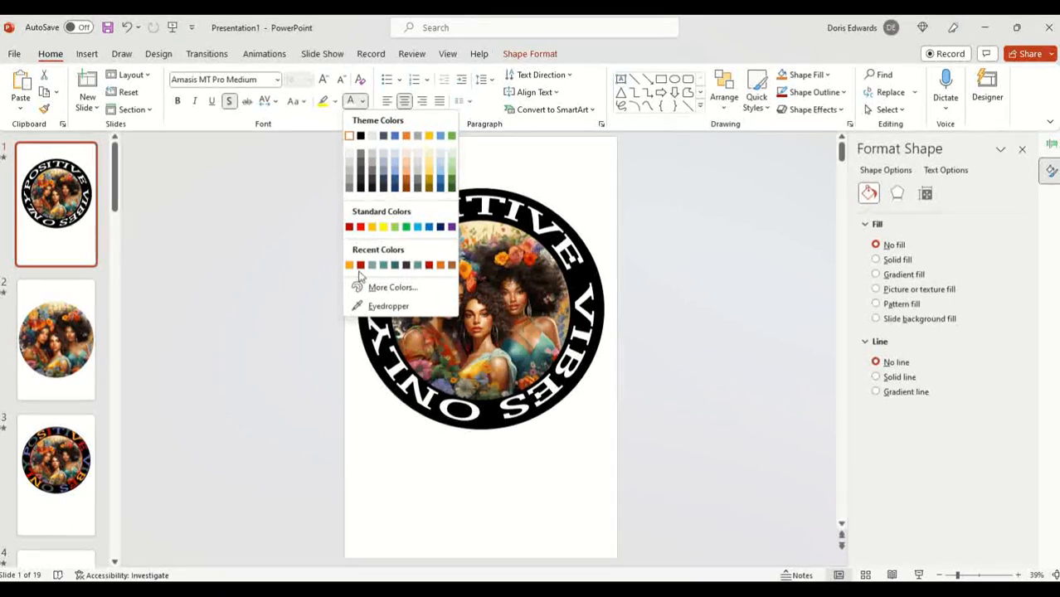
{"action": "left_click", "coordinate": [390, 306]}
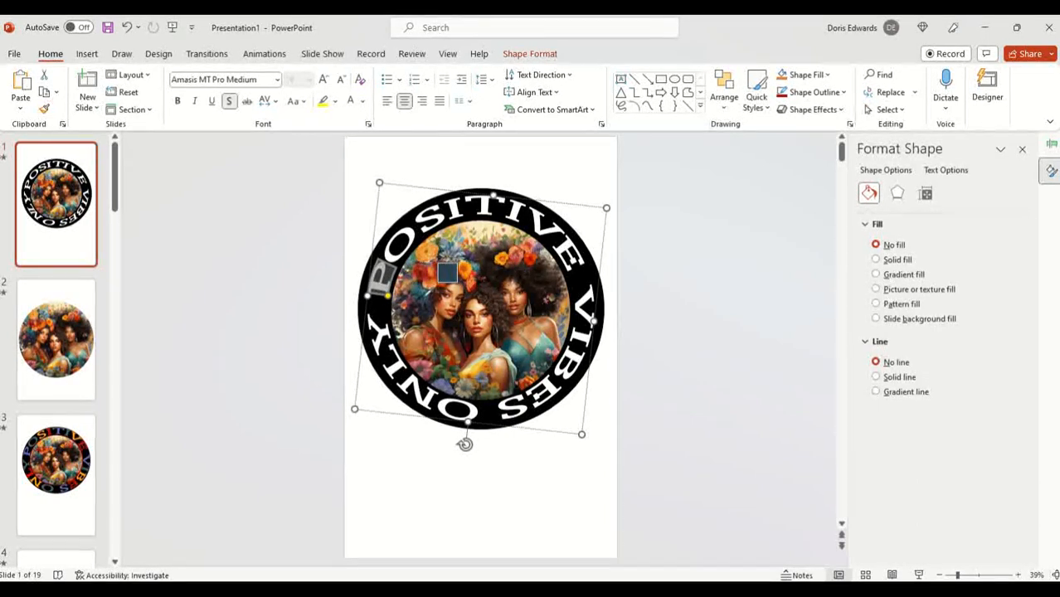
{"action": "left_click", "coordinate": [303, 266]}
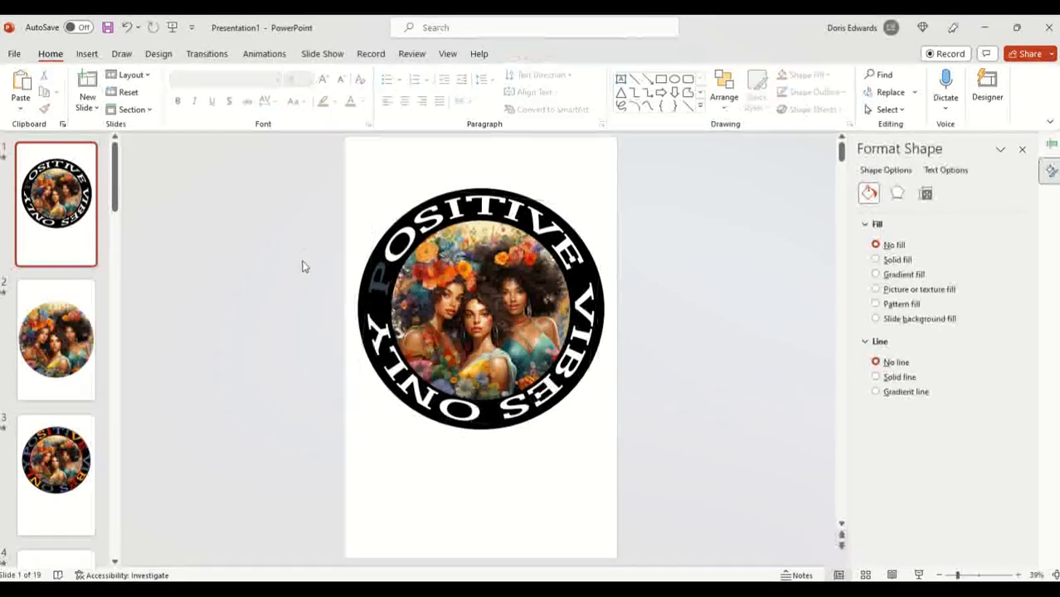
Recolour the letter O of POSITIVE with a red sampled by Eyedropper from the flowers in the picture
{"action": "left_click", "coordinate": [388, 250]}
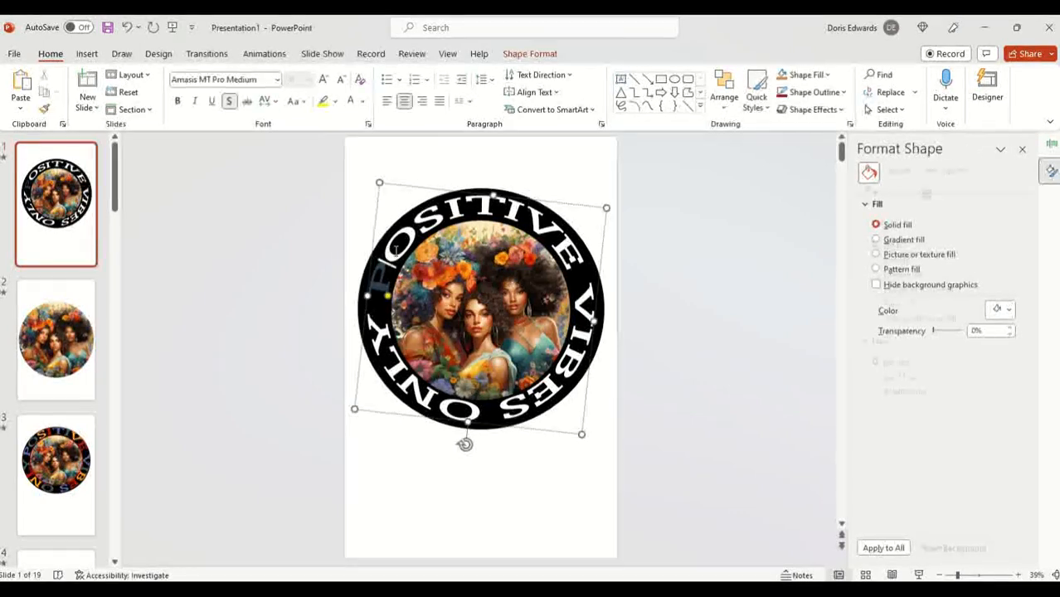
{"action": "left_click", "coordinate": [362, 101]}
{"action": "left_click", "coordinate": [365, 305]}
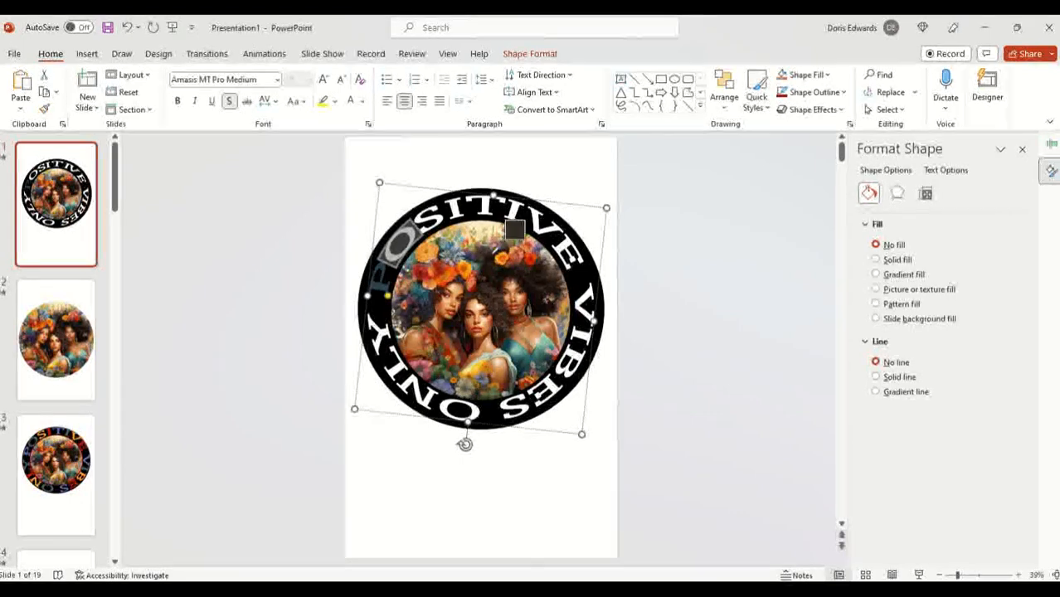
{"action": "left_click", "coordinate": [432, 262]}
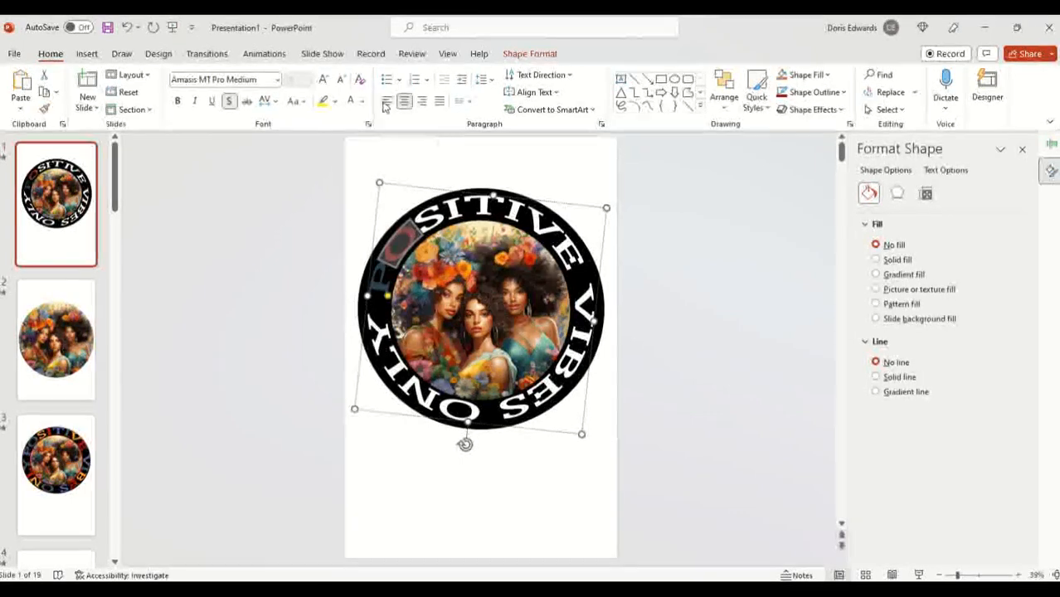
Try recolouring the letter S of POSITIVE with a colour sampled from the picture, and undo it
{"action": "left_click", "coordinate": [421, 222]}
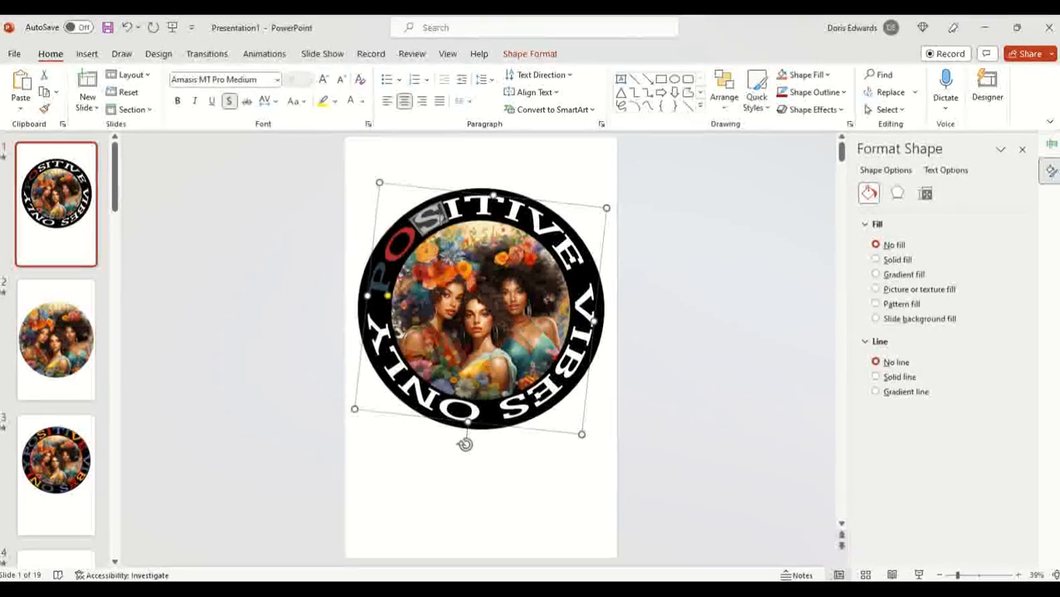
{"action": "left_click", "coordinate": [362, 102]}
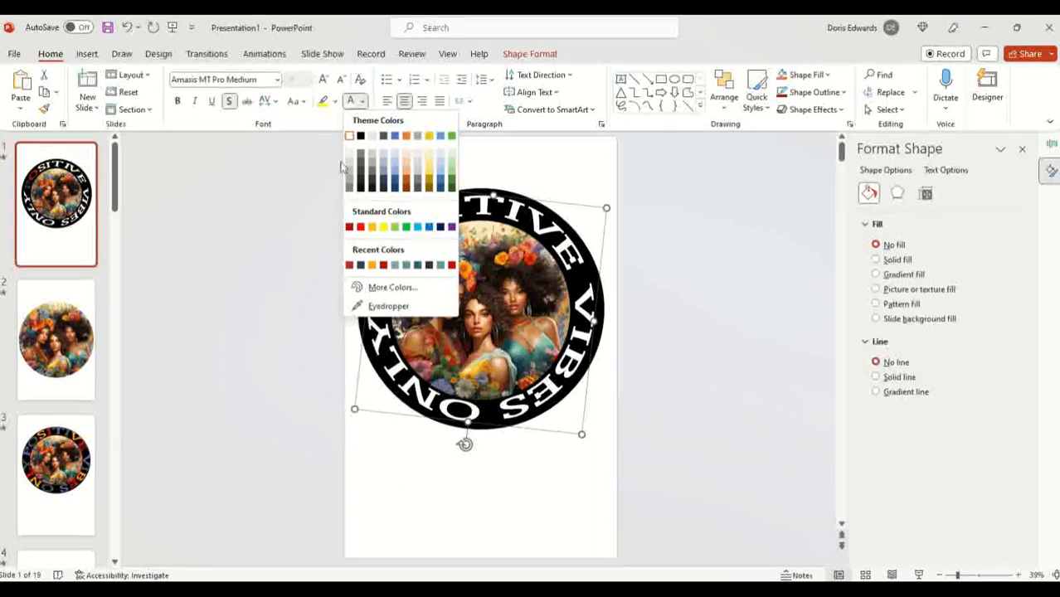
{"action": "left_click", "coordinate": [365, 306]}
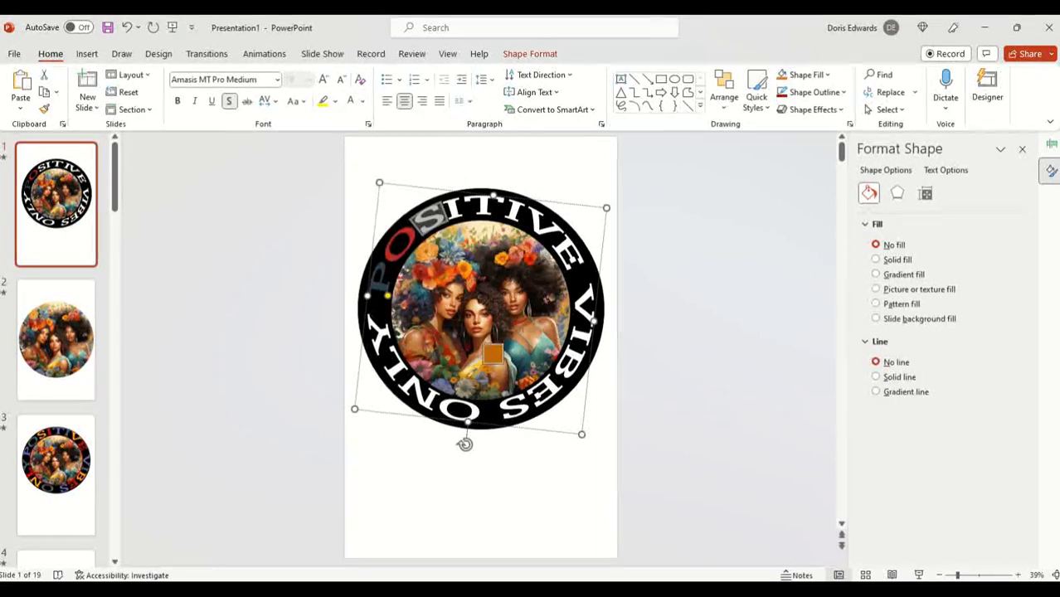
{"action": "left_click", "coordinate": [480, 362]}
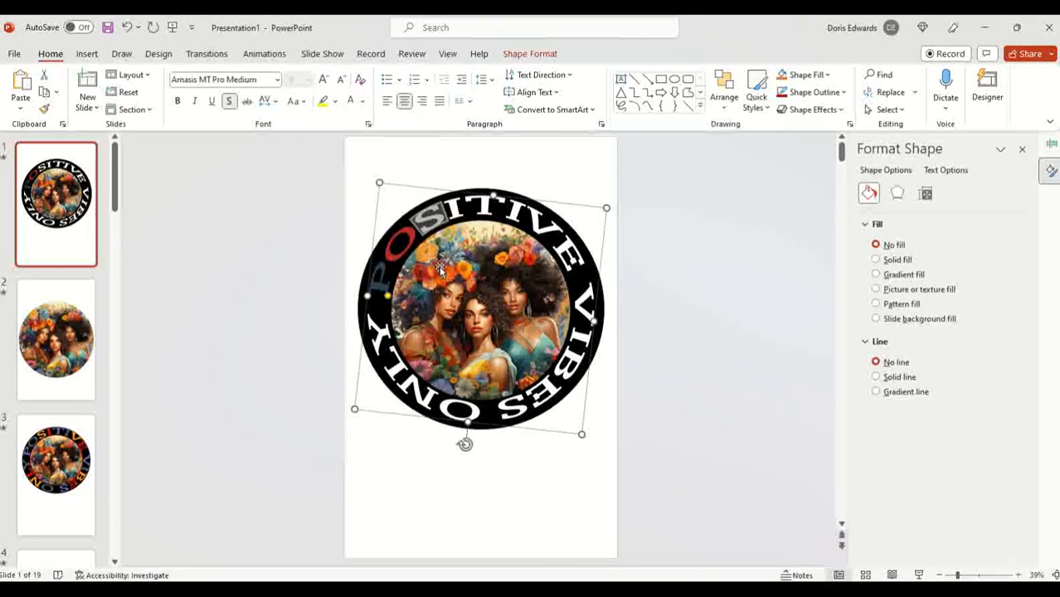
{"action": "left_click", "coordinate": [290, 279]}
{"action": "key", "text": "ctrl+z"}
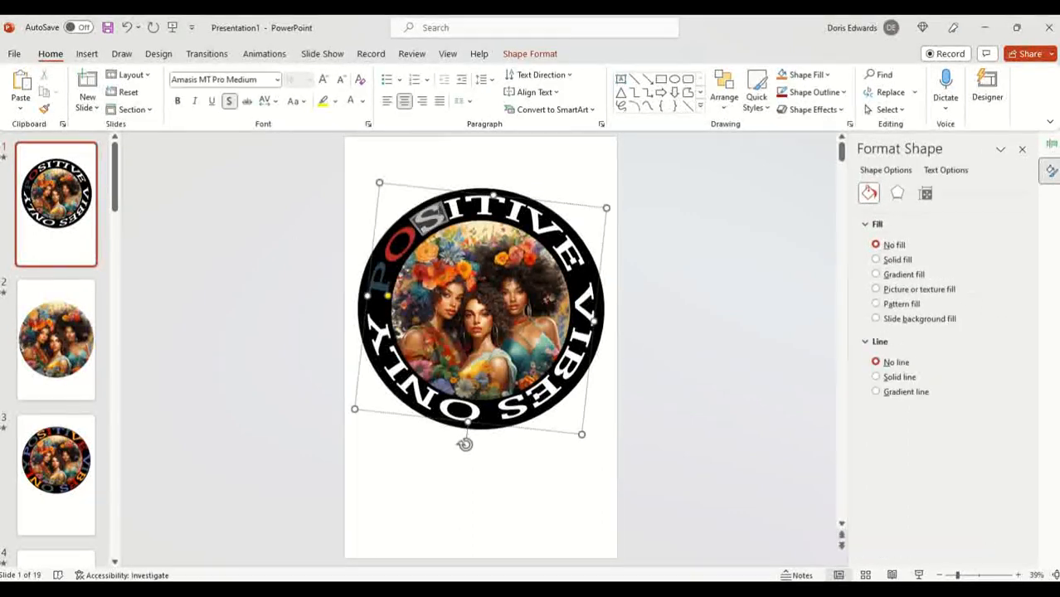
Recolour the letter S of POSITIVE with a golden yellow sampled by Eyedropper from the picture
{"action": "left_click", "coordinate": [362, 101]}
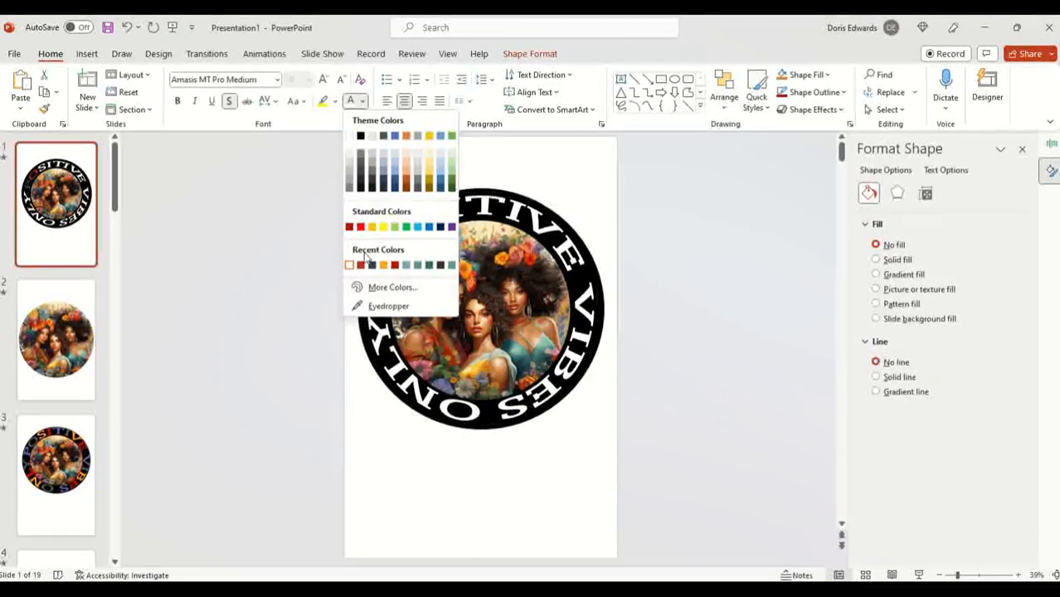
{"action": "left_click", "coordinate": [388, 306]}
{"action": "left_click", "coordinate": [502, 344]}
{"action": "left_click", "coordinate": [265, 191]}
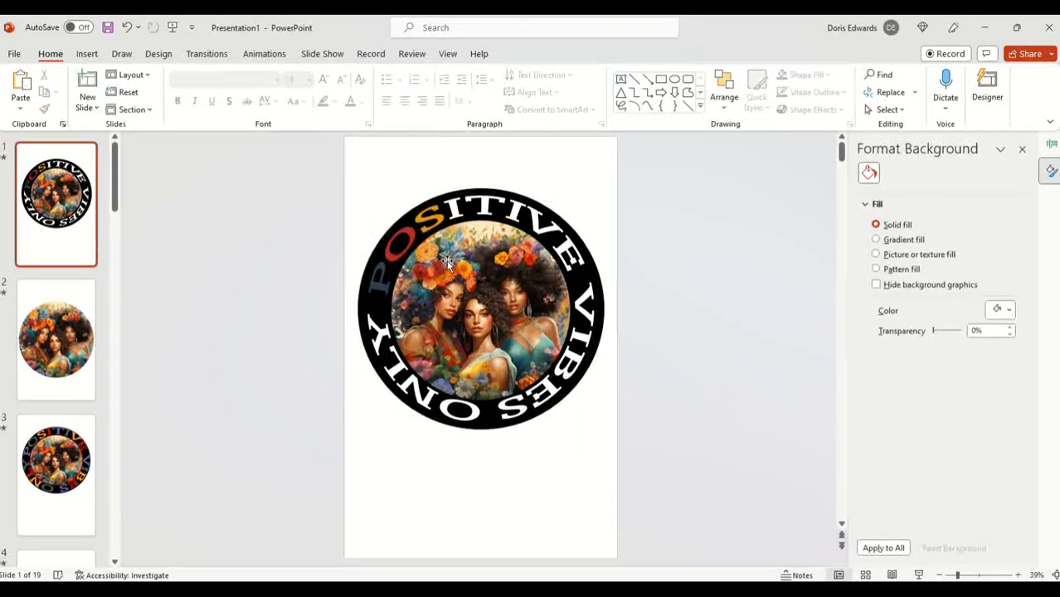
Recolour the first letter I of POSITIVE with a dusty red sampled by Eyedropper from the picture
{"action": "left_click_drag", "start_coordinate": [446, 209], "coordinate": [464, 207]}
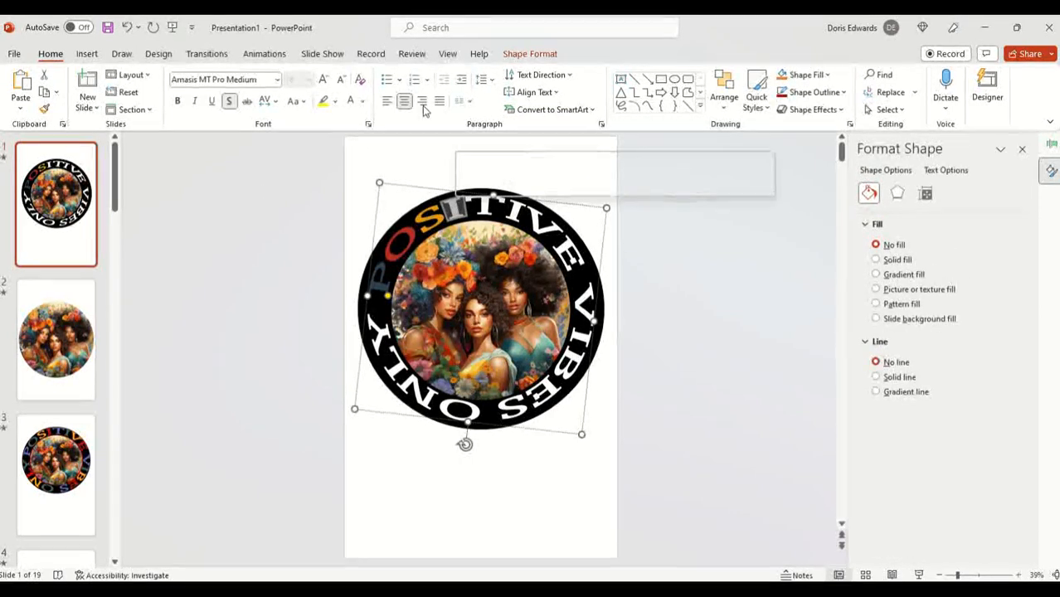
{"action": "left_click", "coordinate": [362, 101]}
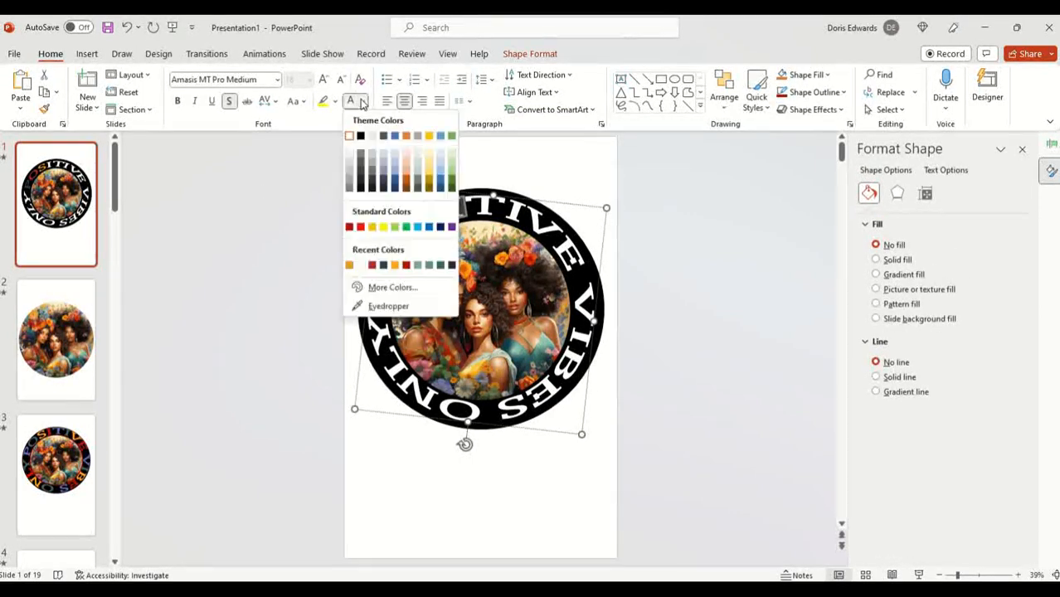
{"action": "left_click", "coordinate": [383, 306]}
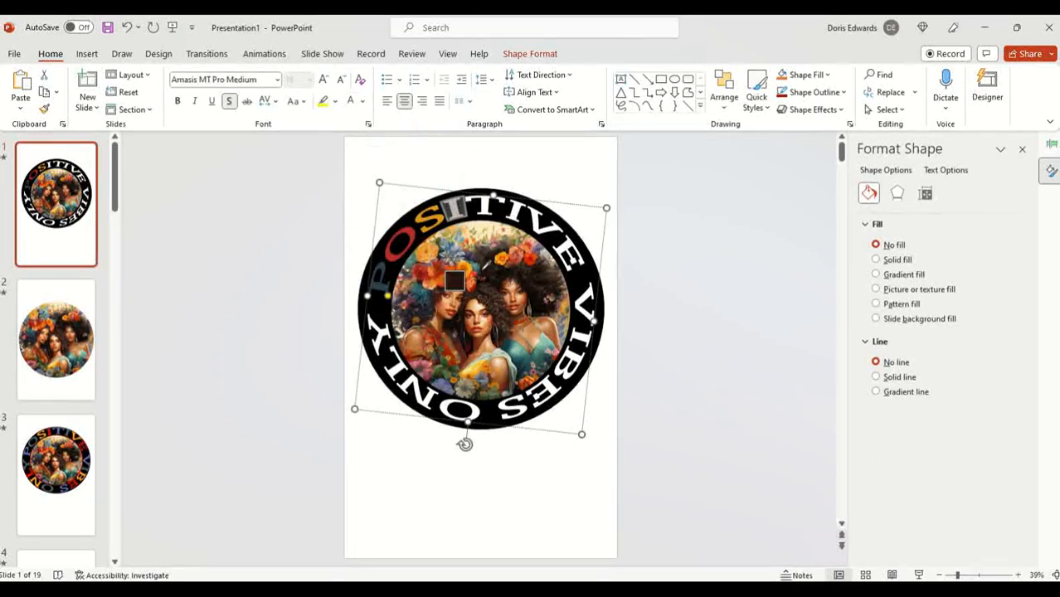
{"action": "left_click", "coordinate": [445, 353]}
{"action": "left_click", "coordinate": [314, 221]}
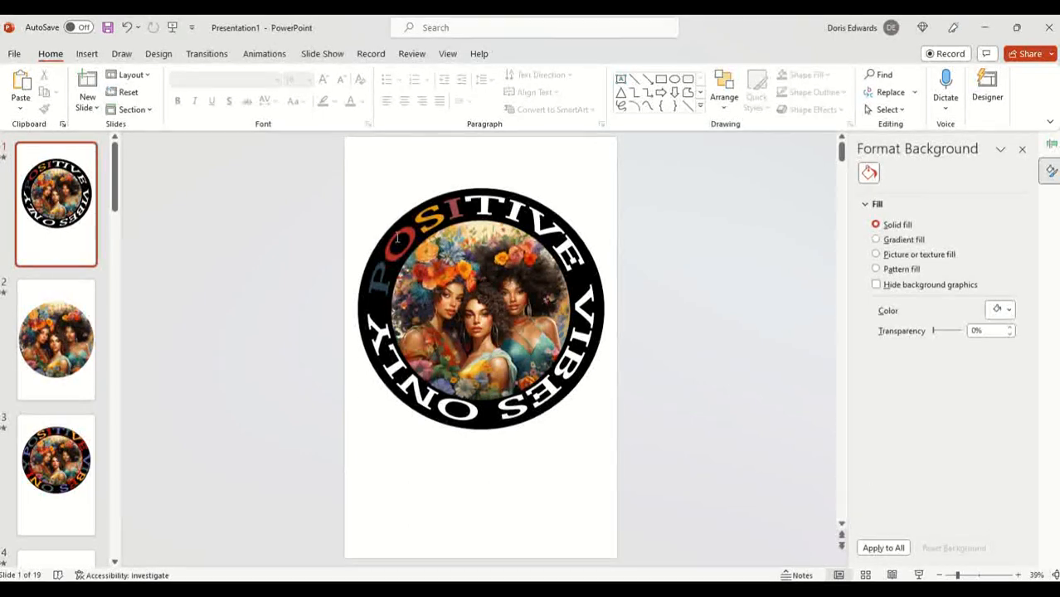
Copy the dark blue formatting of the letter P onto the T of POSITIVE with Format Painter
{"action": "left_click", "coordinate": [450, 214]}
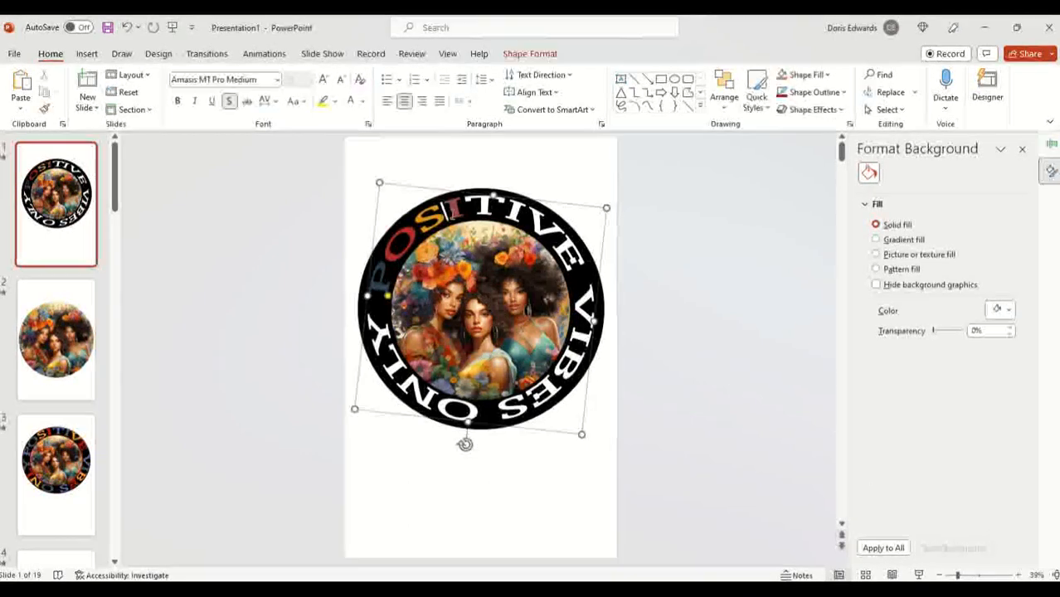
{"action": "left_click_drag", "start_coordinate": [446, 212], "coordinate": [461, 210]}
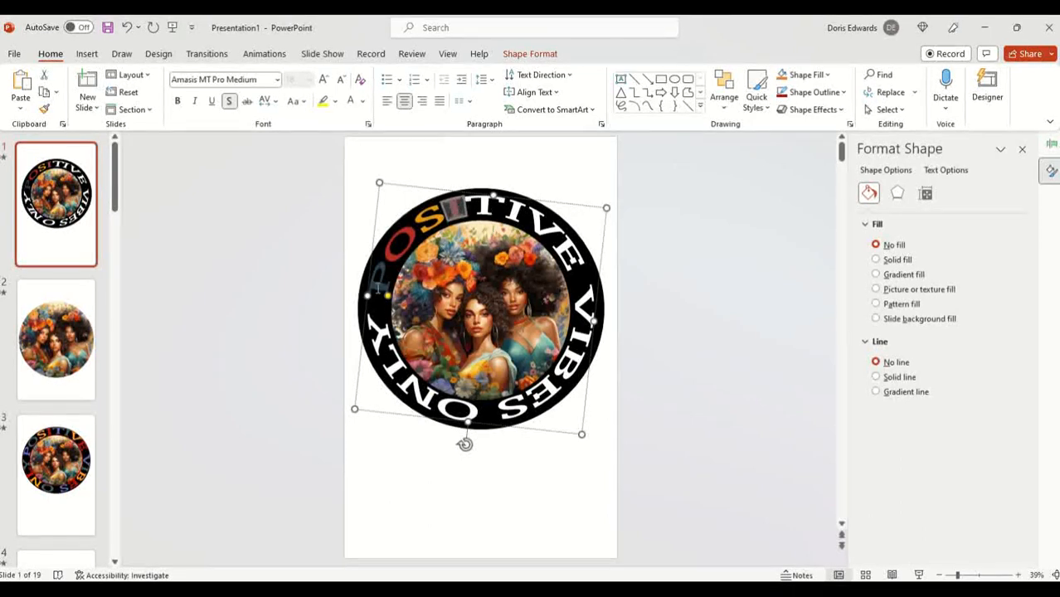
{"action": "left_click_drag", "start_coordinate": [376, 290], "coordinate": [380, 275]}
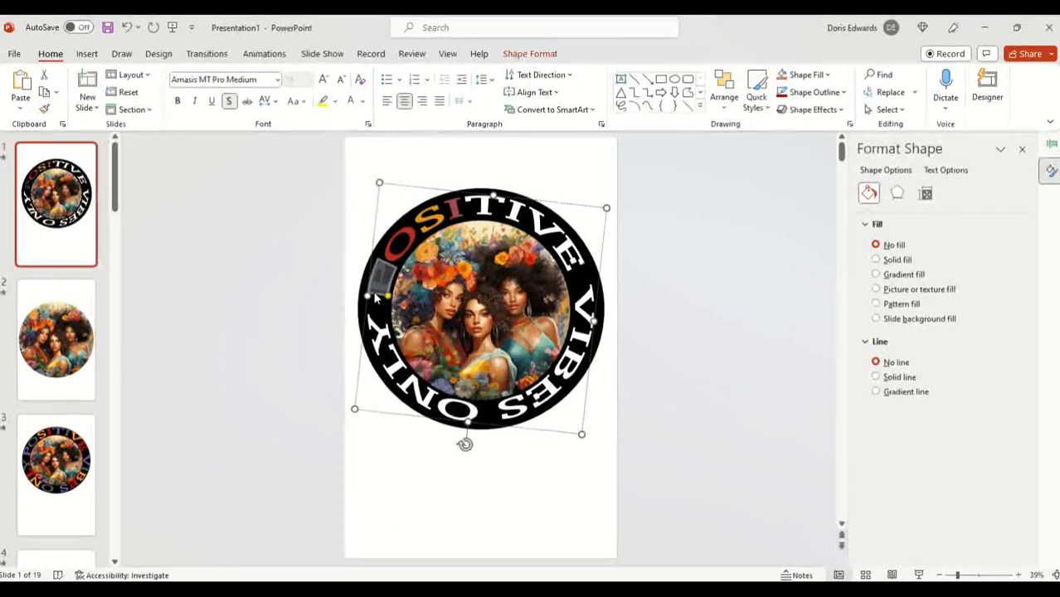
{"action": "left_click", "coordinate": [44, 109]}
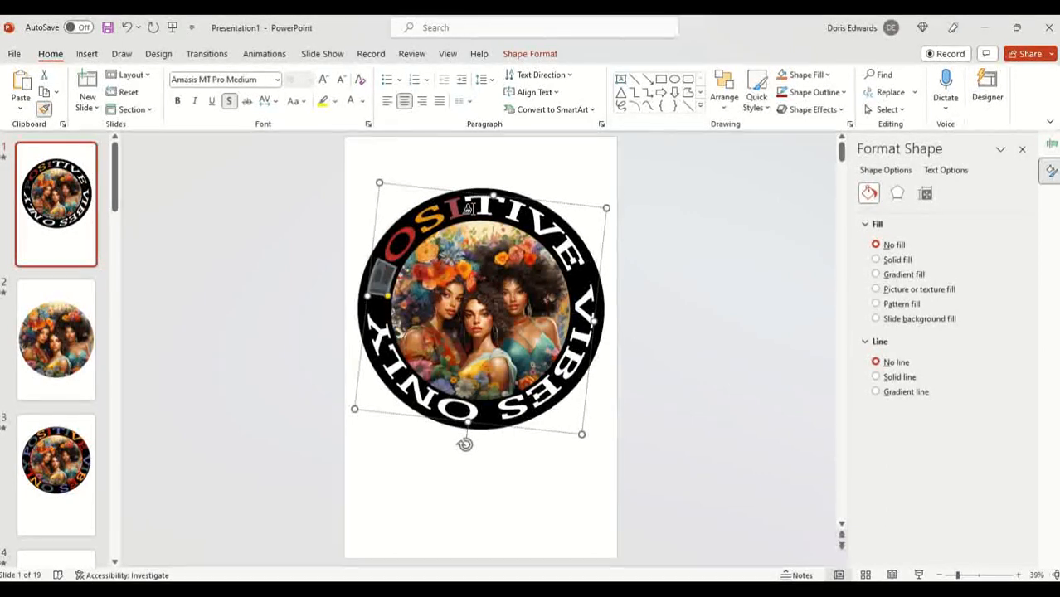
{"action": "left_click_drag", "start_coordinate": [469, 209], "coordinate": [484, 207]}
{"action": "left_click", "coordinate": [663, 197]}
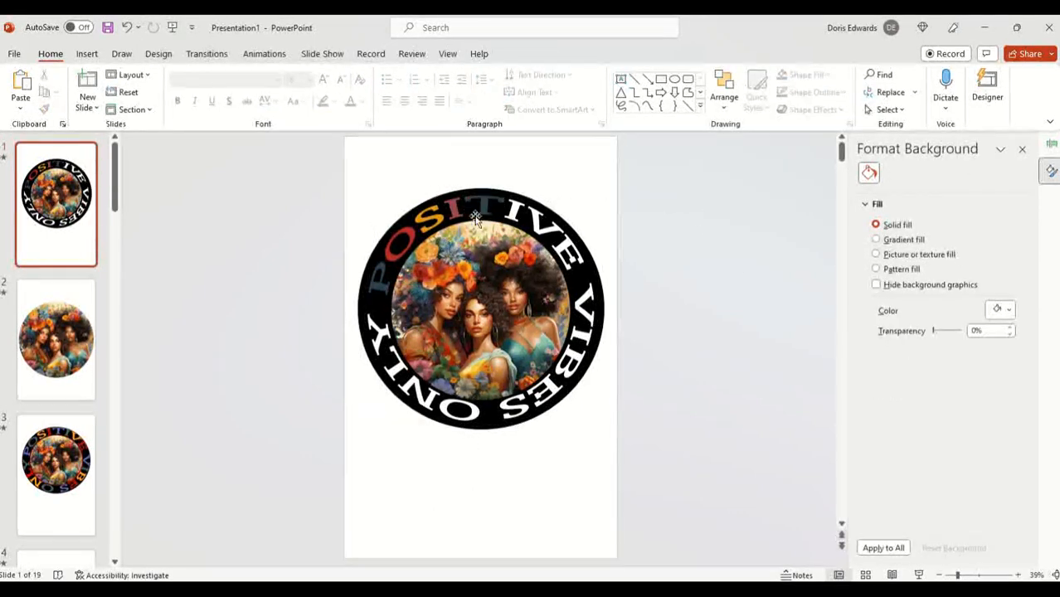
Use Format Painter to copy the O's red onto the second I of POSITIVE and the S's yellow onto the V
{"action": "left_click_drag", "start_coordinate": [393, 253], "coordinate": [404, 240]}
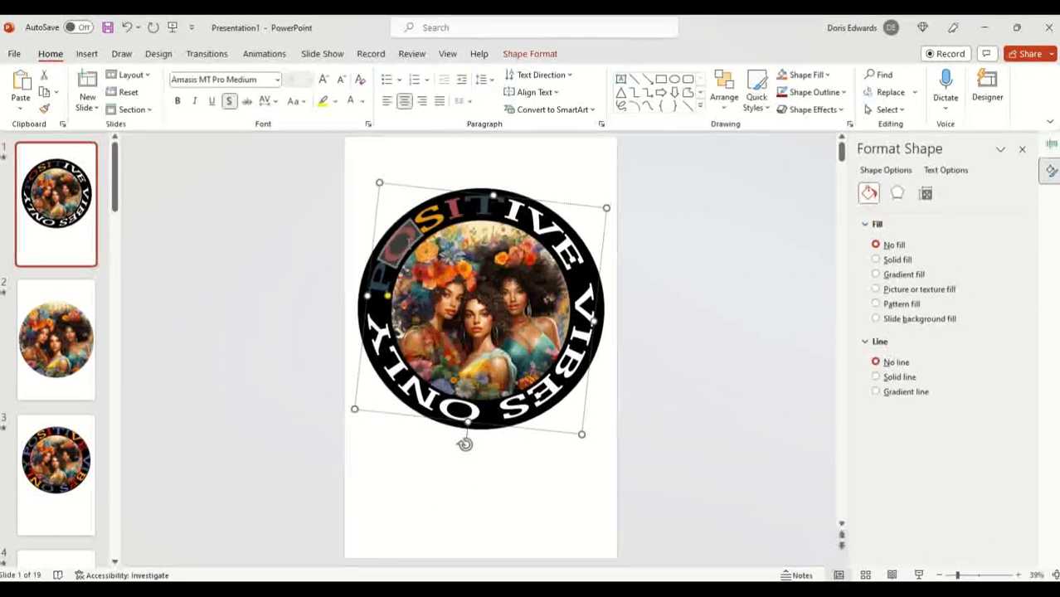
{"action": "left_click", "coordinate": [46, 110]}
{"action": "left_click_drag", "start_coordinate": [507, 209], "coordinate": [516, 213]}
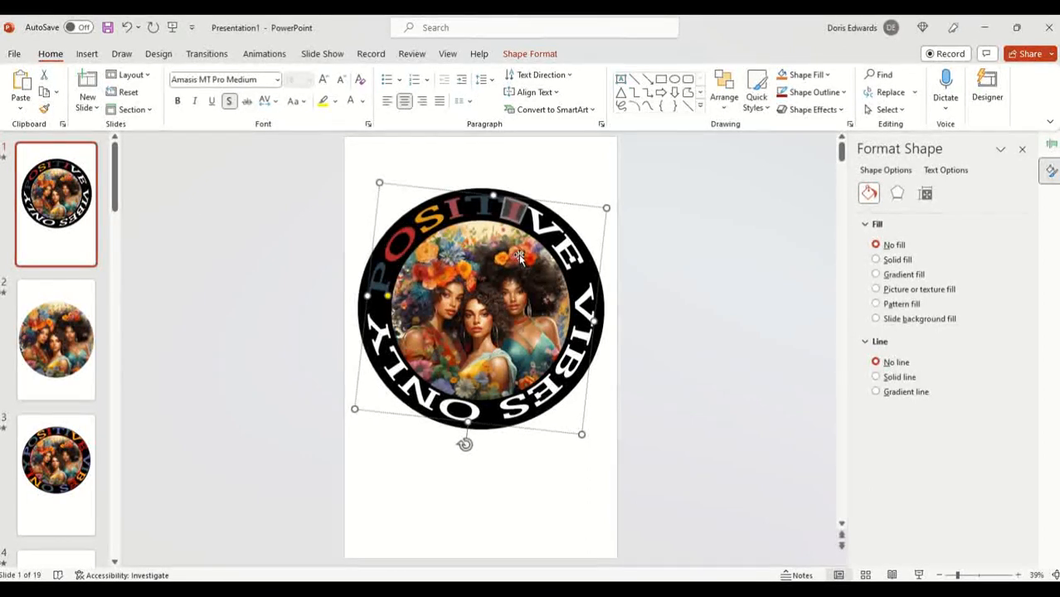
{"action": "left_click_drag", "start_coordinate": [426, 222], "coordinate": [435, 218]}
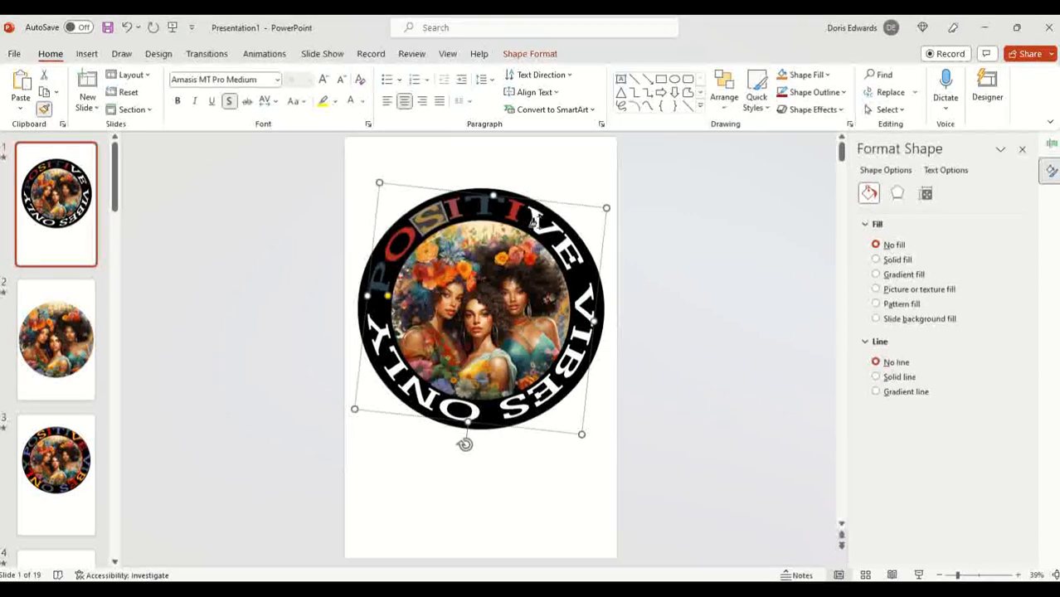
{"action": "left_click_drag", "start_coordinate": [529, 219], "coordinate": [551, 227]}
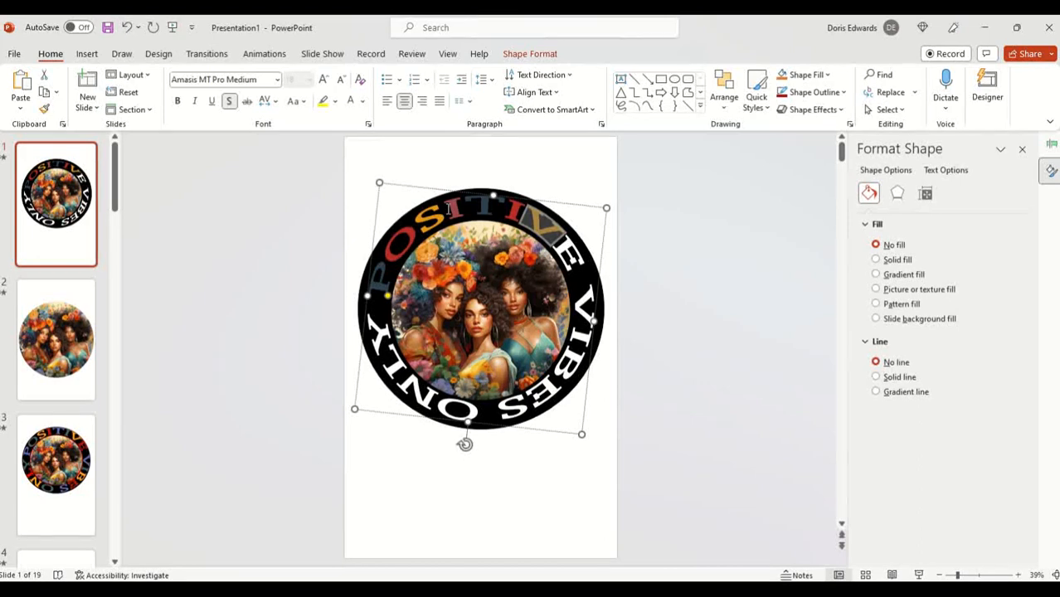
Copy the dusty red formatting of the first I onto the E of POSITIVE with Format Painter
{"action": "left_click_drag", "start_coordinate": [448, 209], "coordinate": [458, 211]}
{"action": "left_click", "coordinate": [44, 108]}
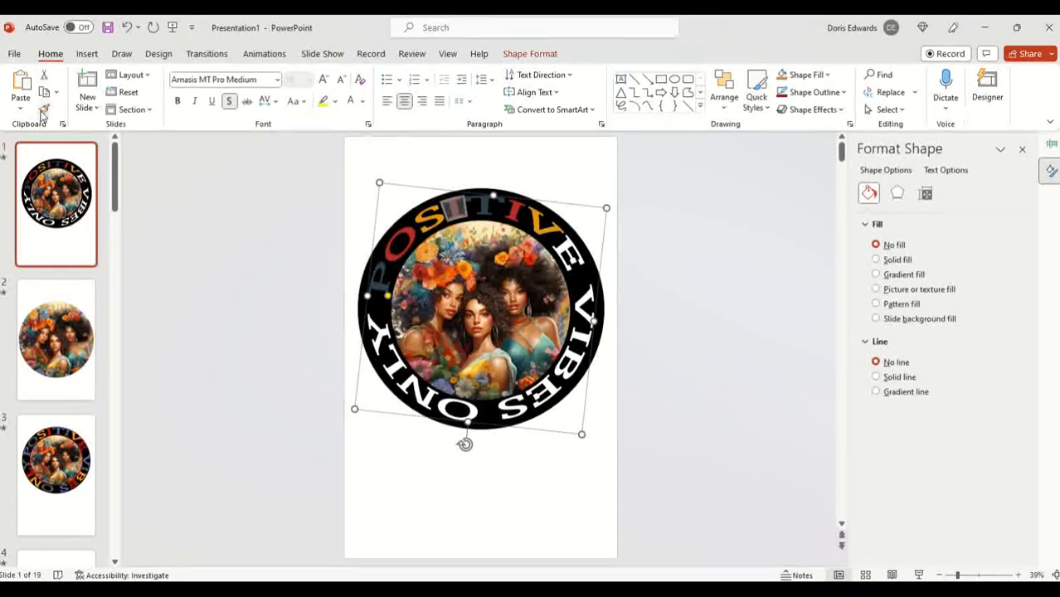
{"action": "left_click_drag", "start_coordinate": [564, 238], "coordinate": [575, 267]}
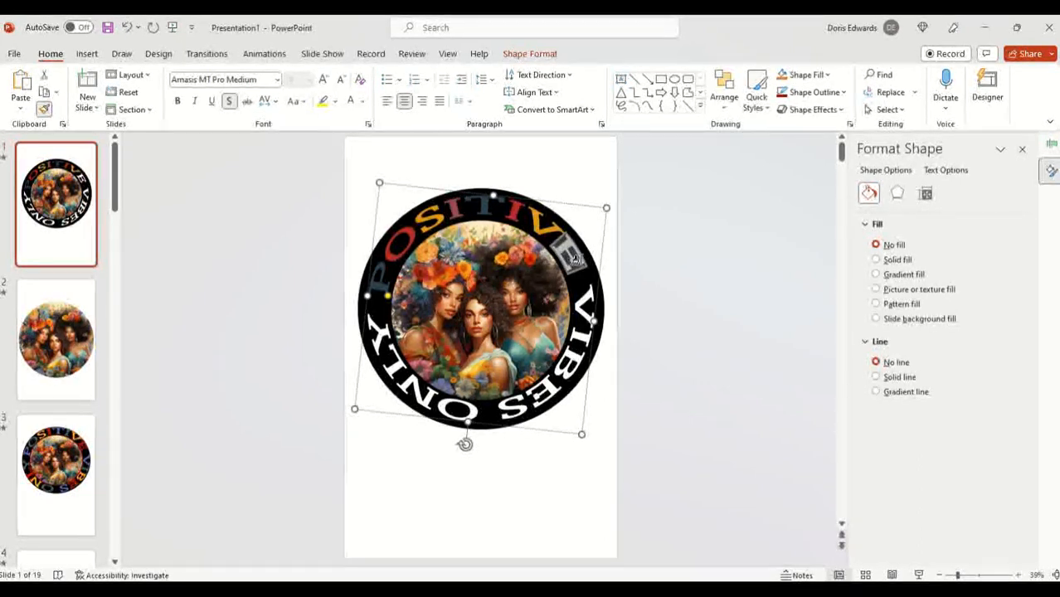
{"action": "left_click", "coordinate": [740, 343]}
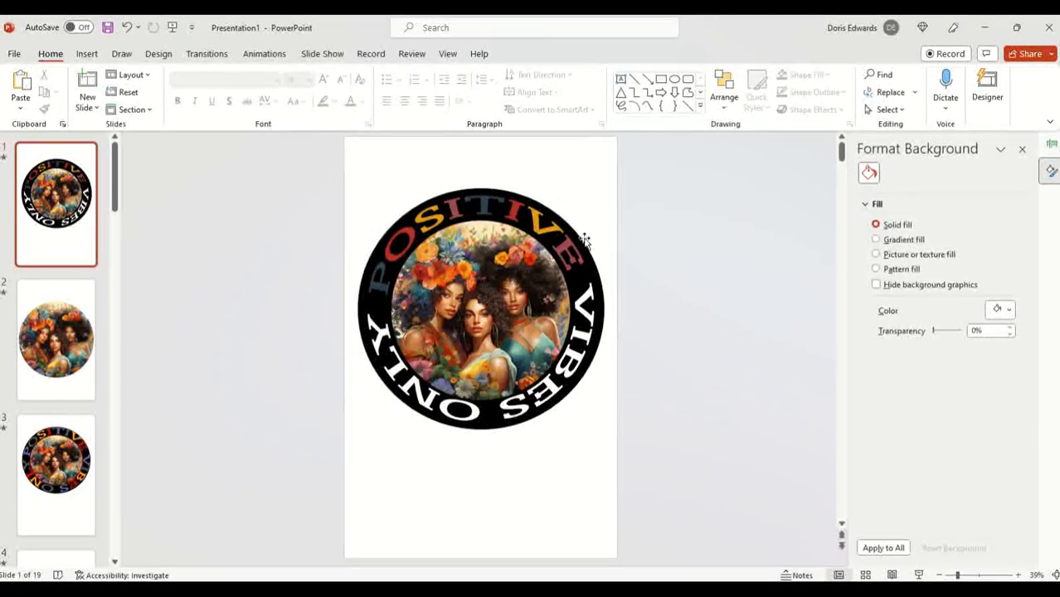
Copy the dark blue formatting of the T in POSITIVE onto the V of VIBES with Format Painter
{"action": "left_click", "coordinate": [522, 215]}
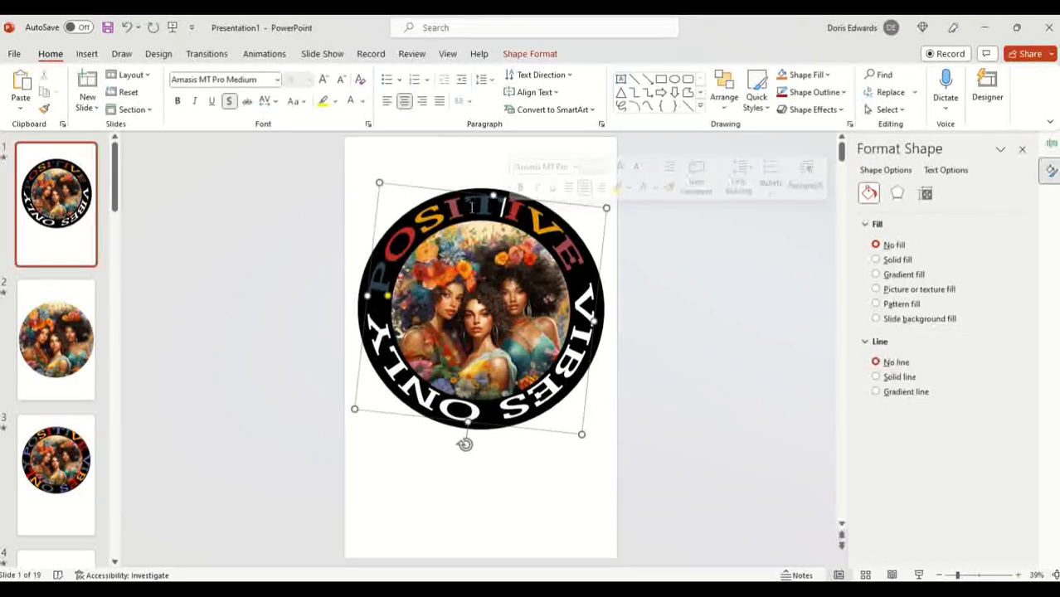
{"action": "left_click_drag", "start_coordinate": [465, 206], "coordinate": [496, 207]}
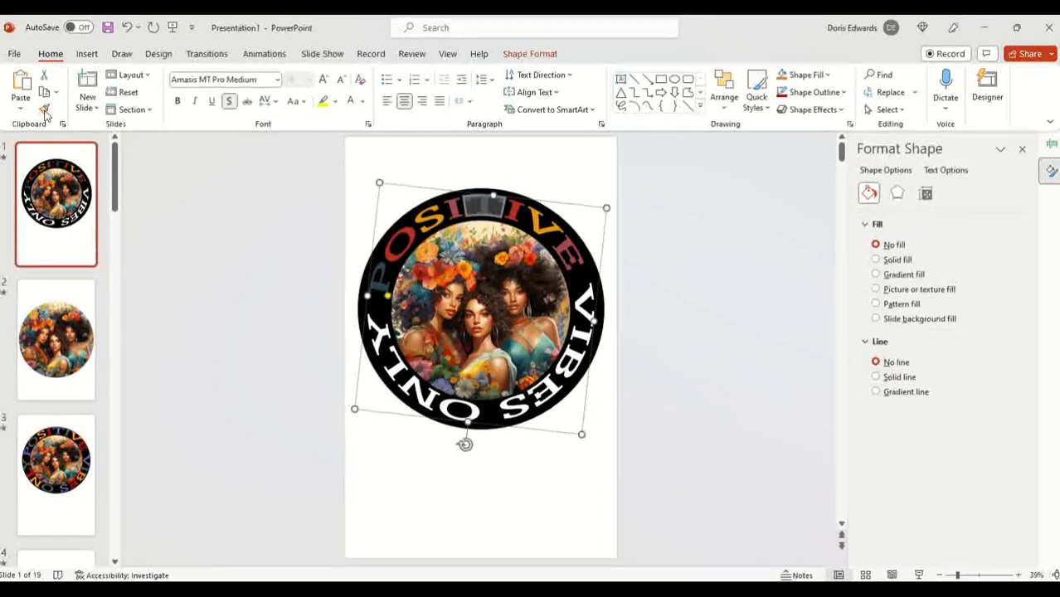
{"action": "left_click_drag", "start_coordinate": [578, 292], "coordinate": [587, 317]}
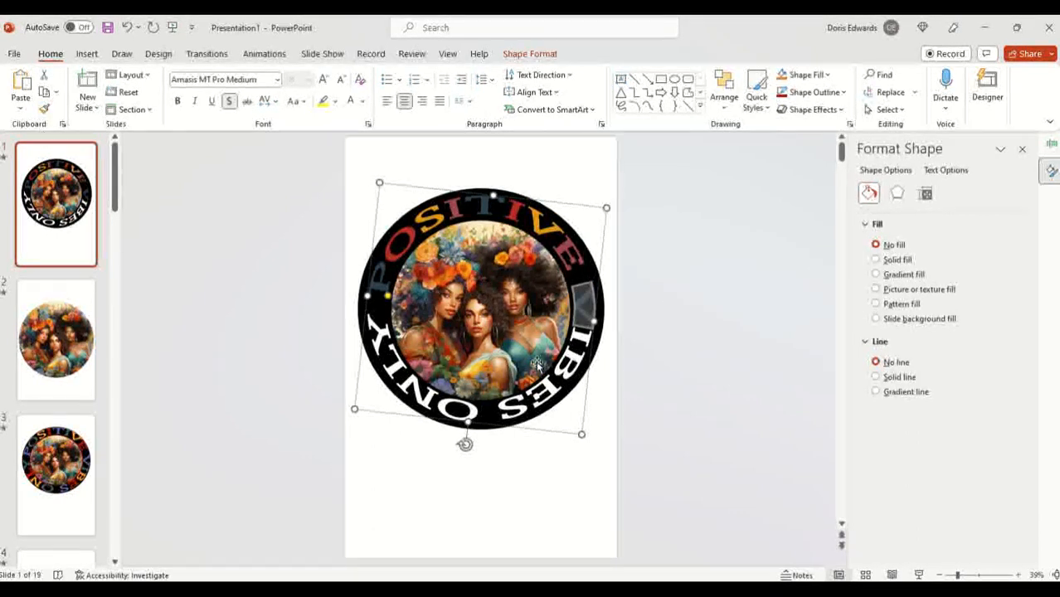
Copy the red formatting of the O in POSITIVE onto the I of VIBES with Format Painter
{"action": "left_click", "coordinate": [583, 332]}
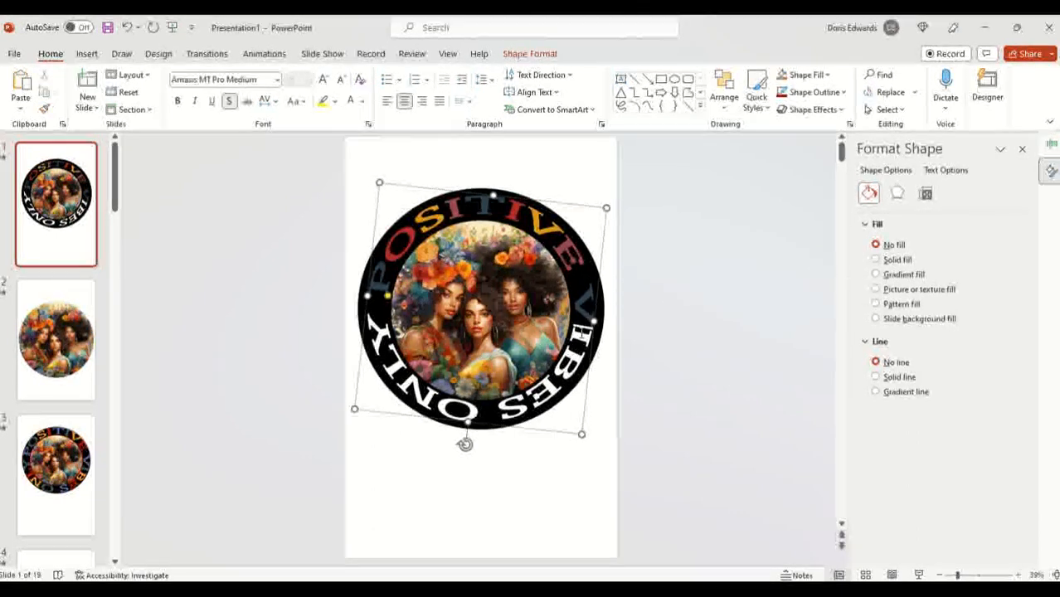
{"action": "left_click_drag", "start_coordinate": [399, 245], "coordinate": [412, 234]}
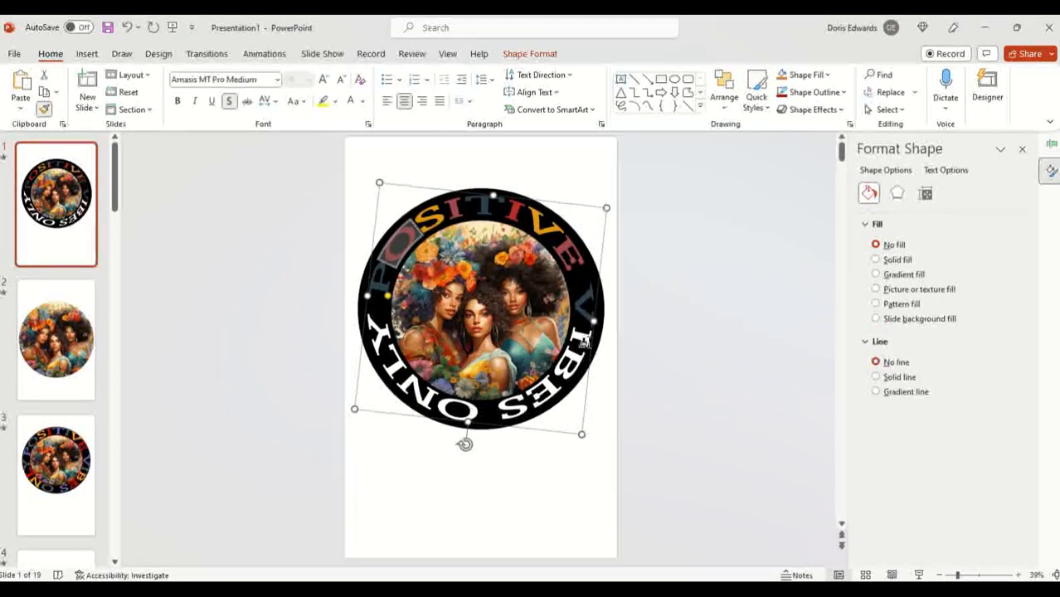
{"action": "left_click", "coordinate": [582, 335]}
{"action": "left_click_drag", "start_coordinate": [582, 348], "coordinate": [584, 350]}
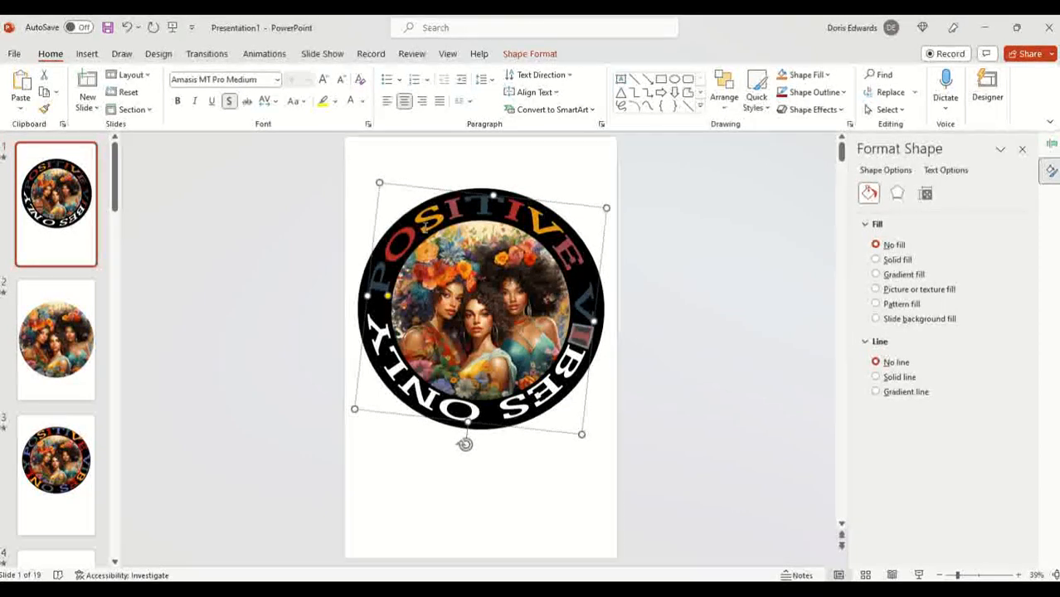
Copy the yellow formatting of the S in POSITIVE onto the B of VIBES with Format Painter
{"action": "left_click_drag", "start_coordinate": [424, 226], "coordinate": [438, 218]}
{"action": "left_click", "coordinate": [48, 112]}
{"action": "left_click_drag", "start_coordinate": [576, 350], "coordinate": [574, 370]}
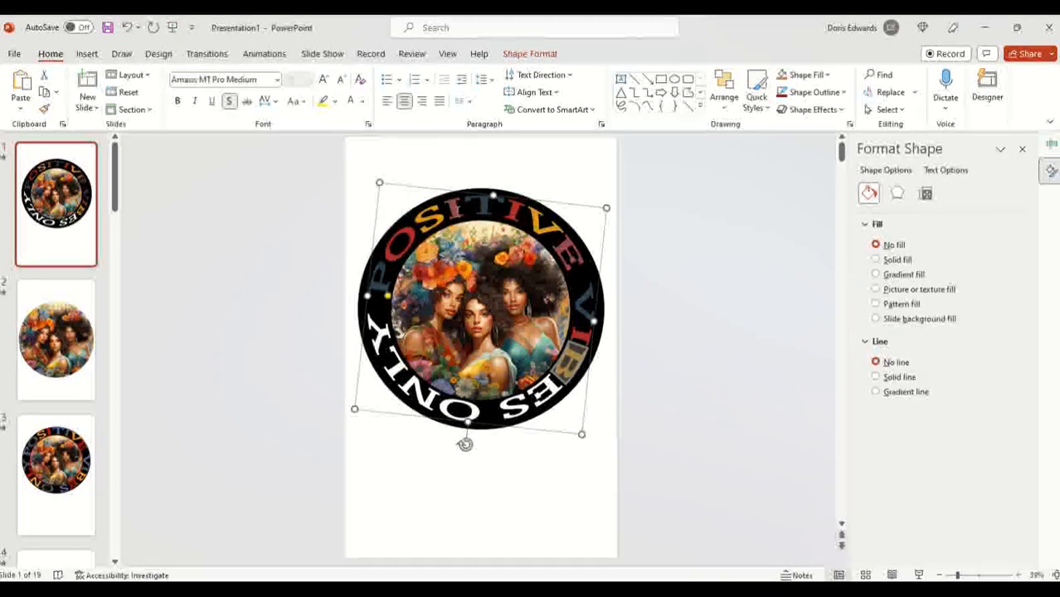
{"action": "left_click_drag", "start_coordinate": [466, 214], "coordinate": [458, 217]}
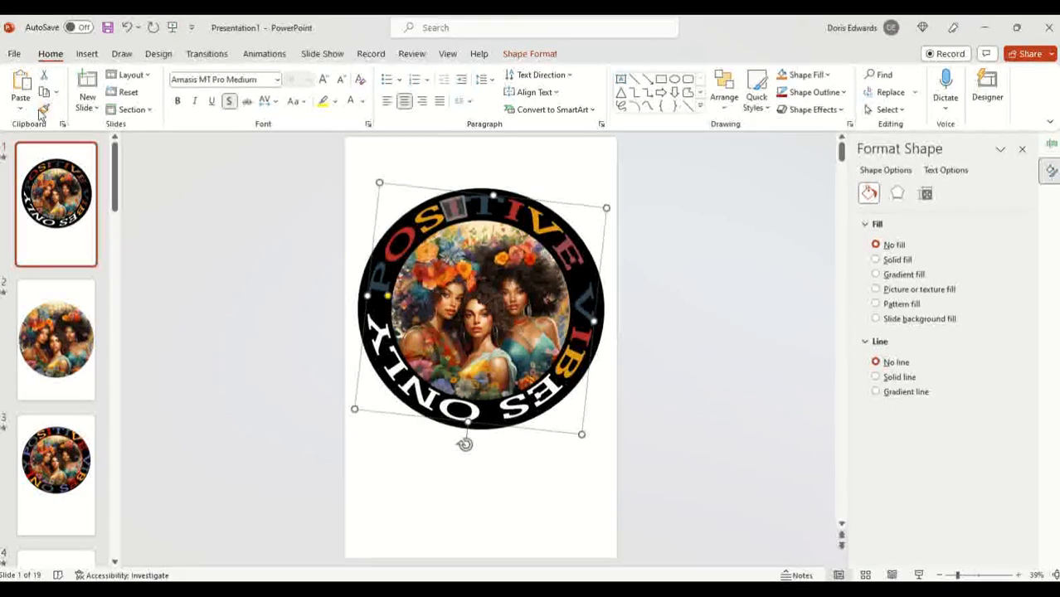
{"action": "left_click_drag", "start_coordinate": [536, 401], "coordinate": [556, 390]}
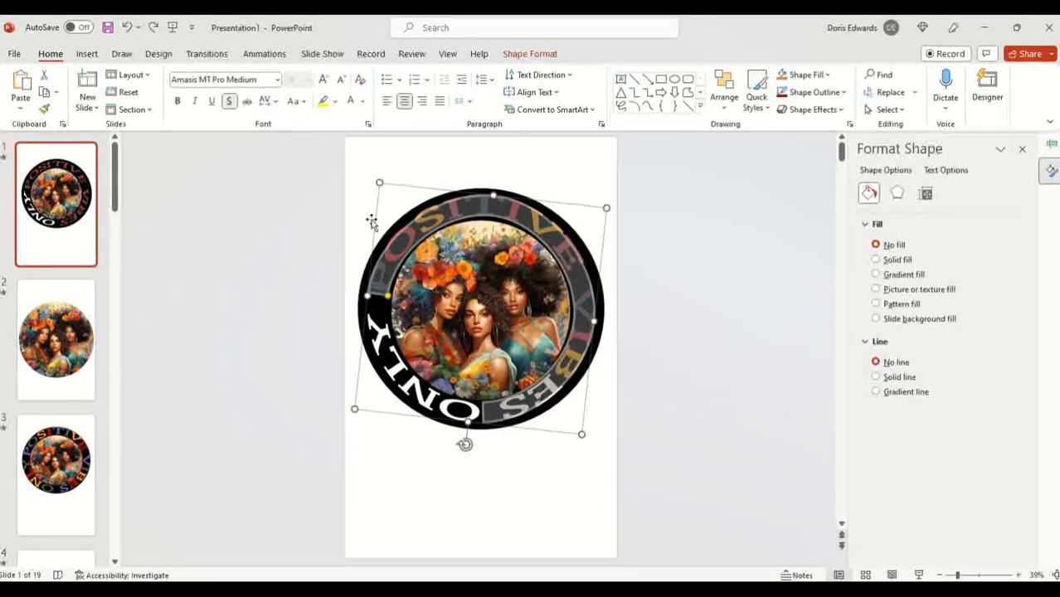
{"action": "left_click", "coordinate": [733, 378]}
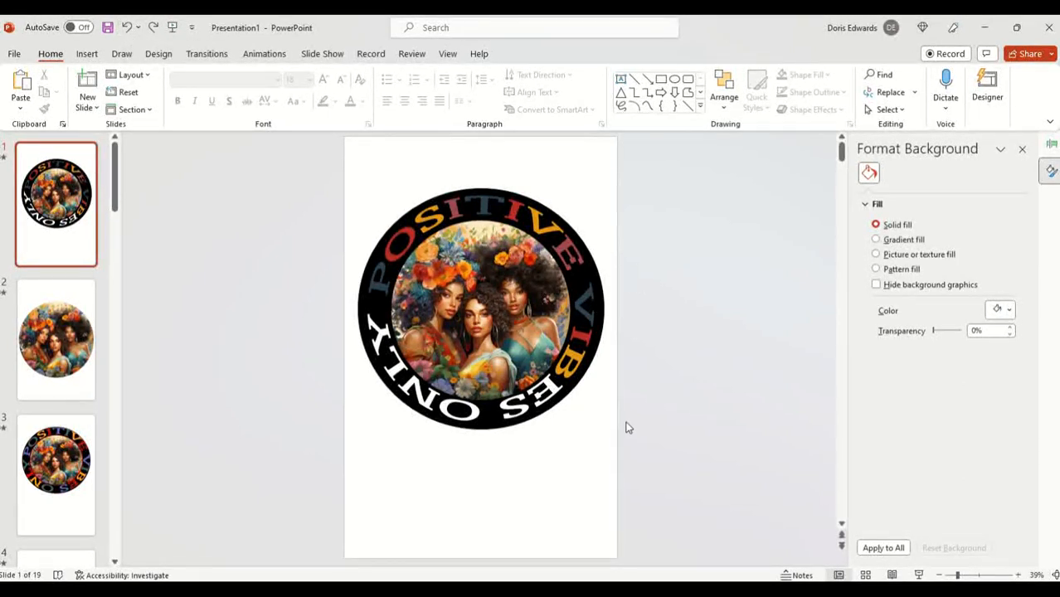
{"action": "left_click", "coordinate": [451, 212]}
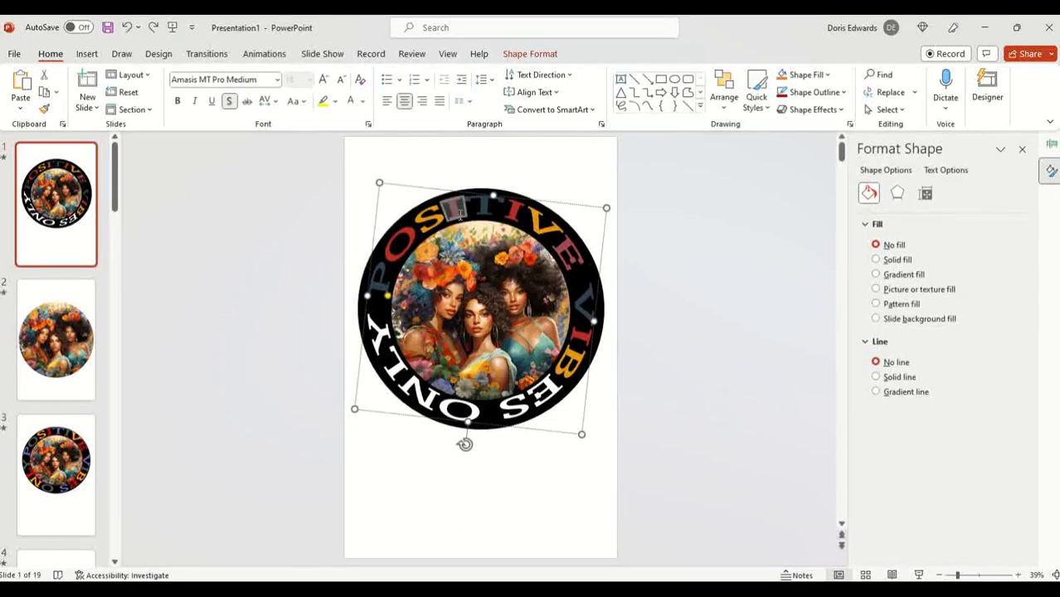
{"action": "left_click", "coordinate": [44, 110]}
{"action": "left_click_drag", "start_coordinate": [526, 400], "coordinate": [555, 388]}
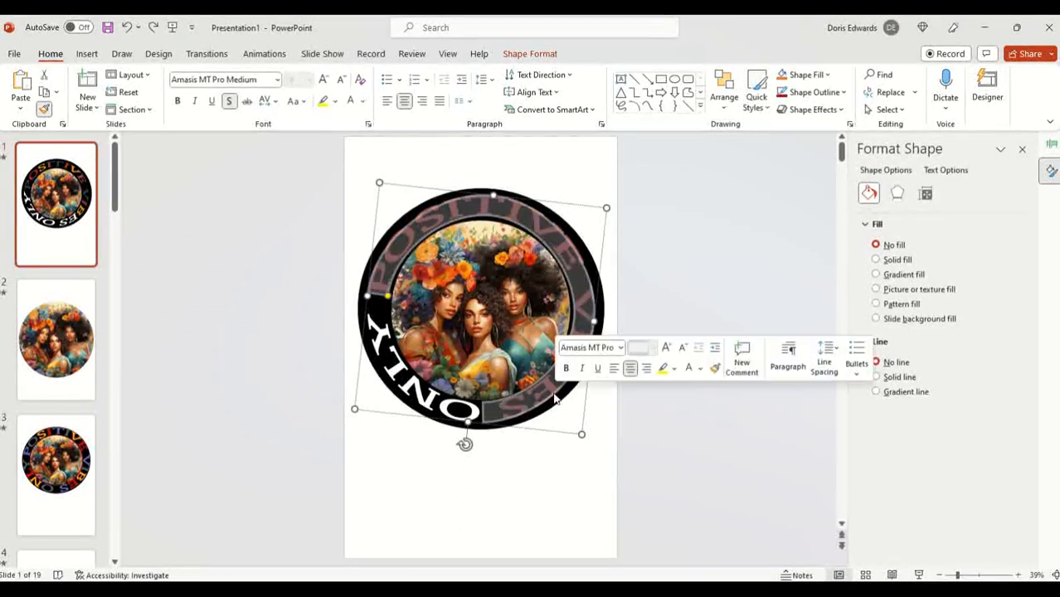
{"action": "left_click", "coordinate": [127, 28]}
{"action": "left_click", "coordinate": [655, 296]}
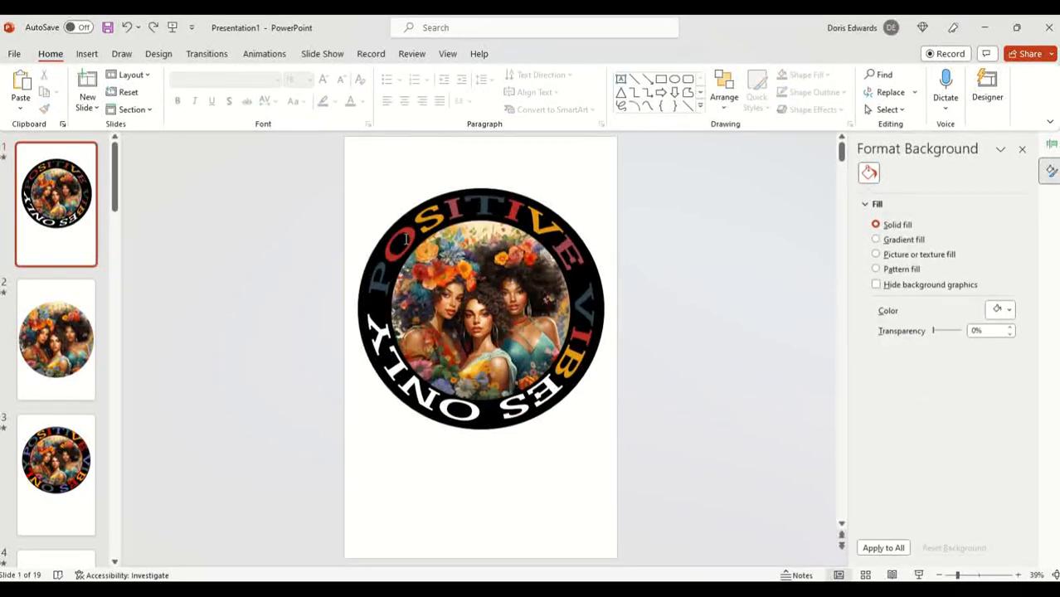
Copy the dusty red formatting of the first I in POSITIVE onto the E of VIBES with Format Painter
{"action": "left_click_drag", "start_coordinate": [445, 211], "coordinate": [464, 207]}
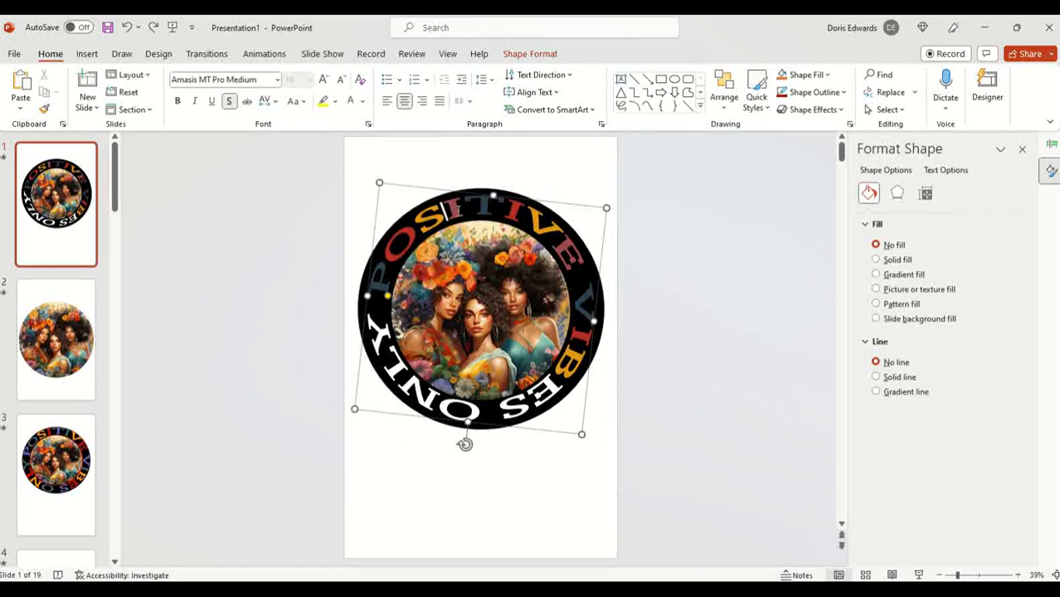
{"action": "left_click", "coordinate": [45, 110]}
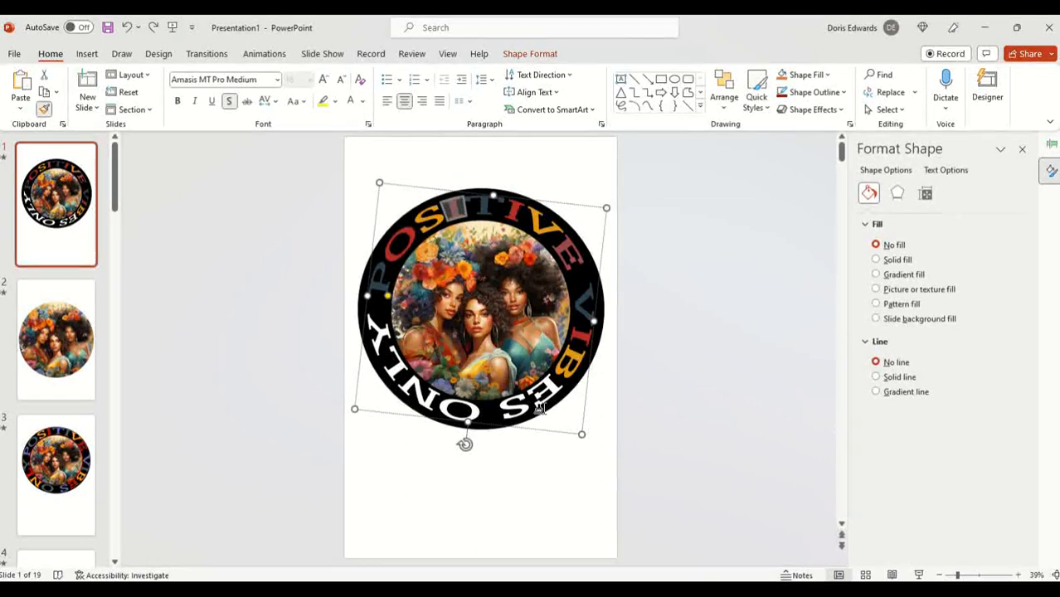
{"action": "left_click", "coordinate": [544, 388]}
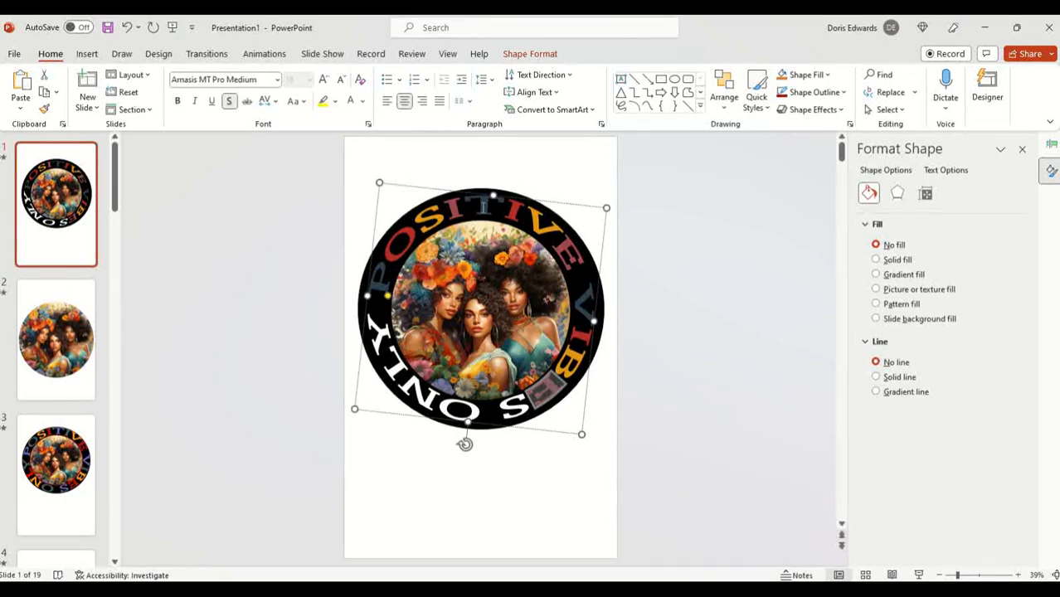
Copy the dark blue formatting of the T in POSITIVE onto the S of VIBES with Format Painter
{"action": "left_click_drag", "start_coordinate": [468, 207], "coordinate": [500, 206]}
{"action": "left_click", "coordinate": [45, 110]}
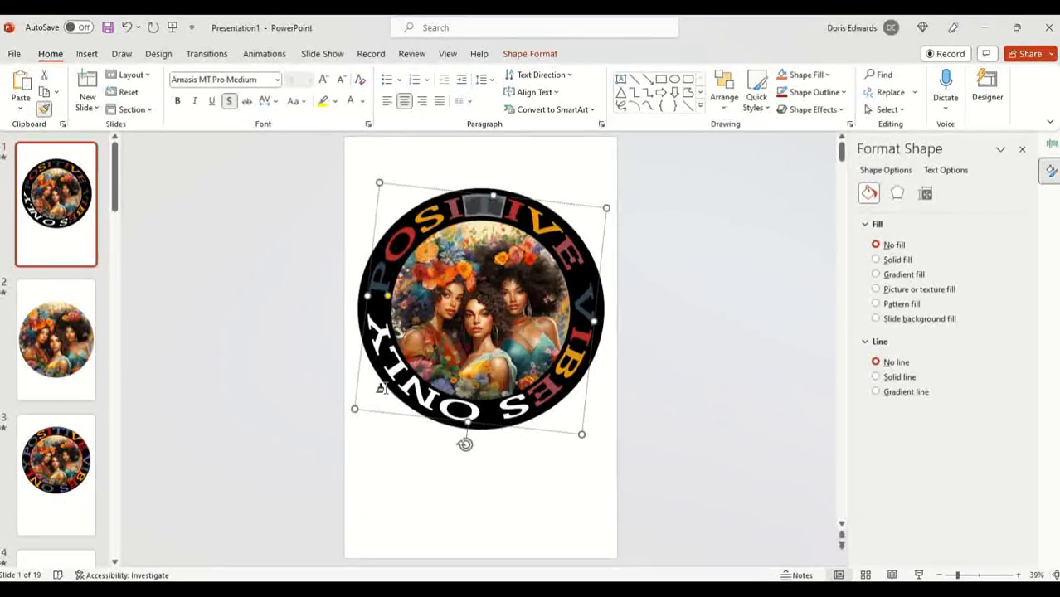
{"action": "left_click", "coordinate": [503, 410]}
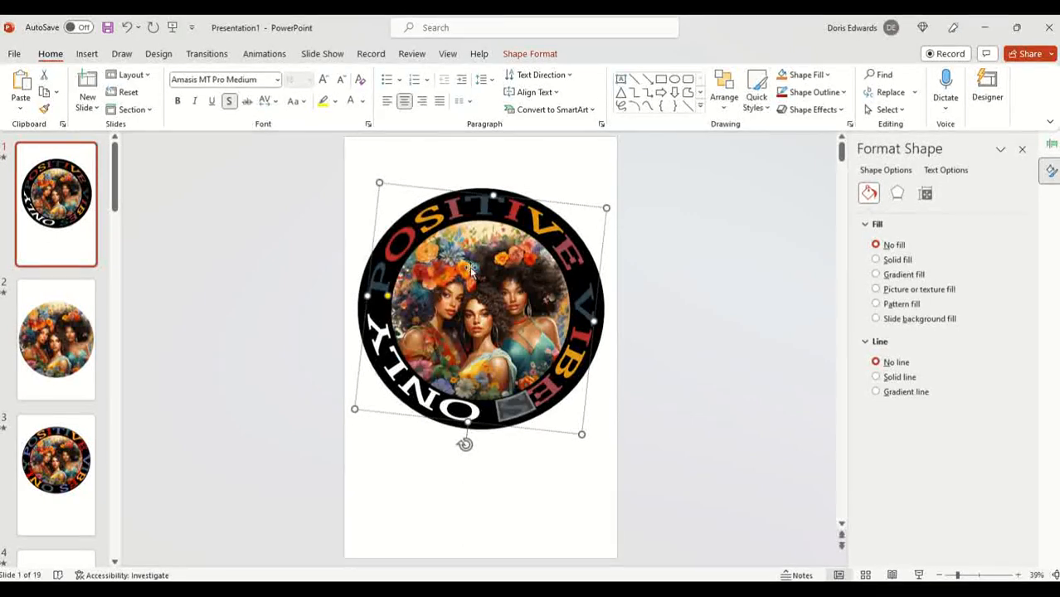
Use Format Painter to copy the red O of POSITIVE onto the O of ONLY and the yellow S onto the N
{"action": "left_click_drag", "start_coordinate": [393, 252], "coordinate": [399, 242]}
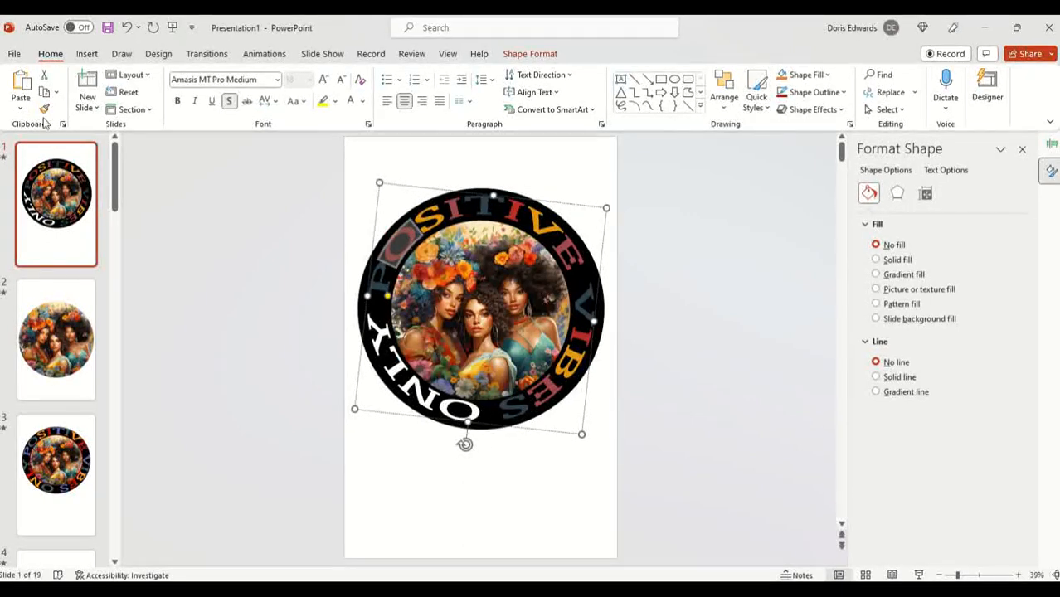
{"action": "left_click_drag", "start_coordinate": [443, 403], "coordinate": [461, 407]}
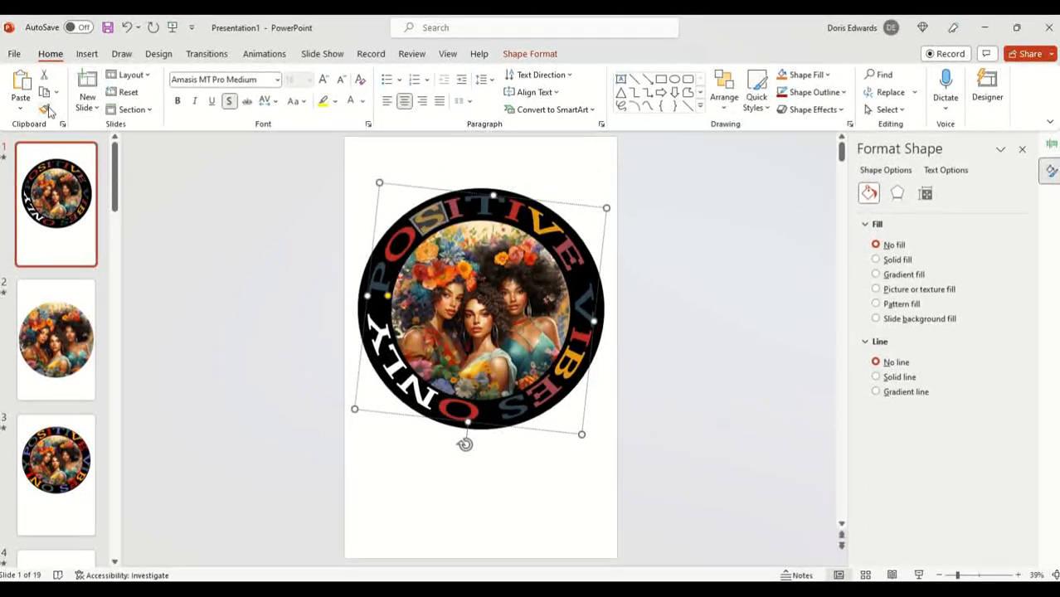
{"action": "left_click_drag", "start_coordinate": [403, 379], "coordinate": [423, 393]}
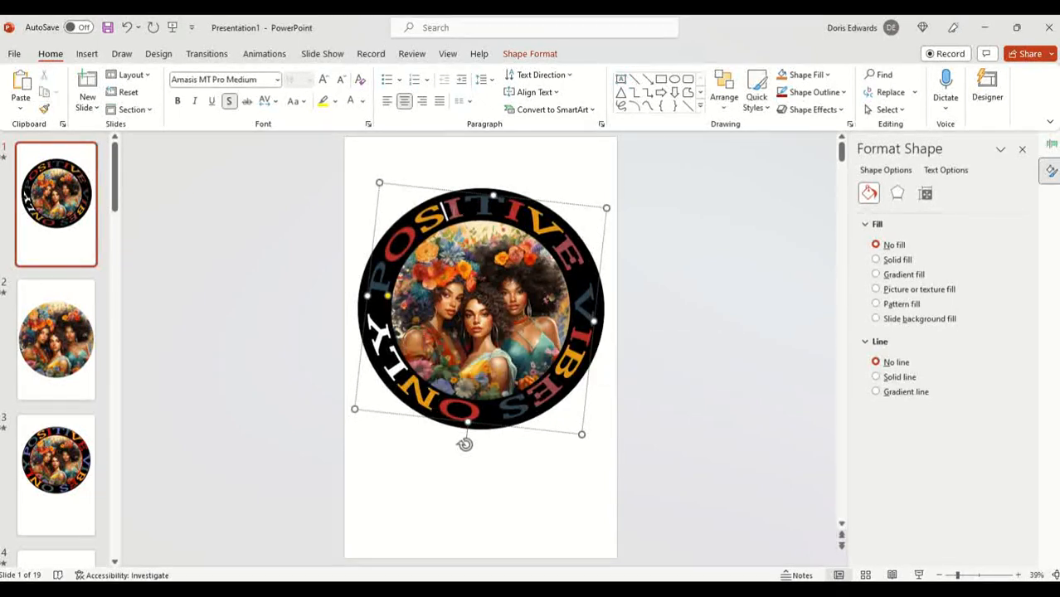
{"action": "left_click", "coordinate": [45, 110]}
{"action": "left_click_drag", "start_coordinate": [394, 355], "coordinate": [439, 410]}
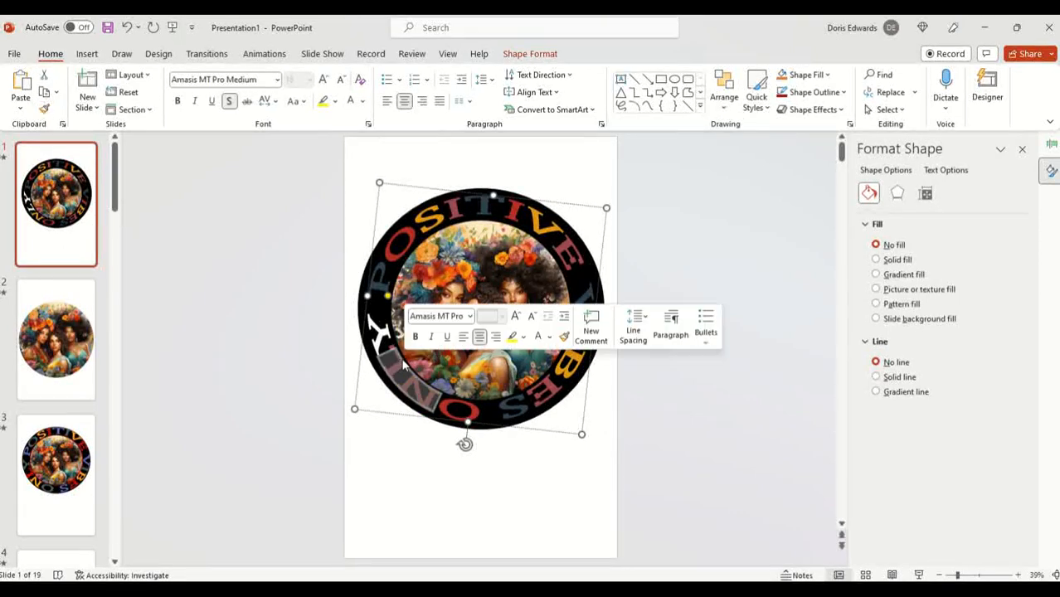
{"action": "left_click", "coordinate": [128, 28]}
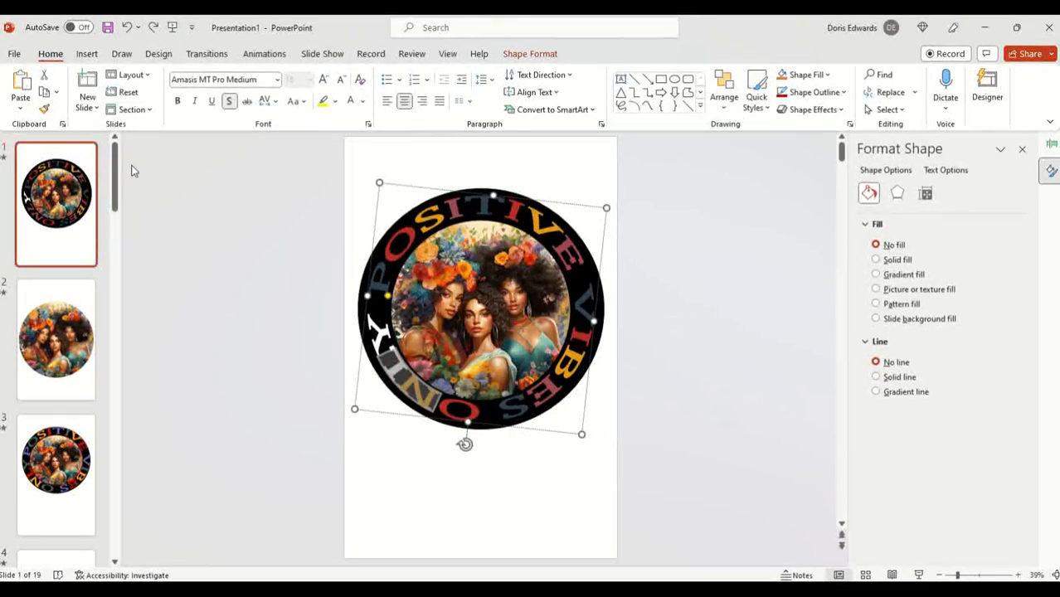
{"action": "left_click", "coordinate": [719, 412]}
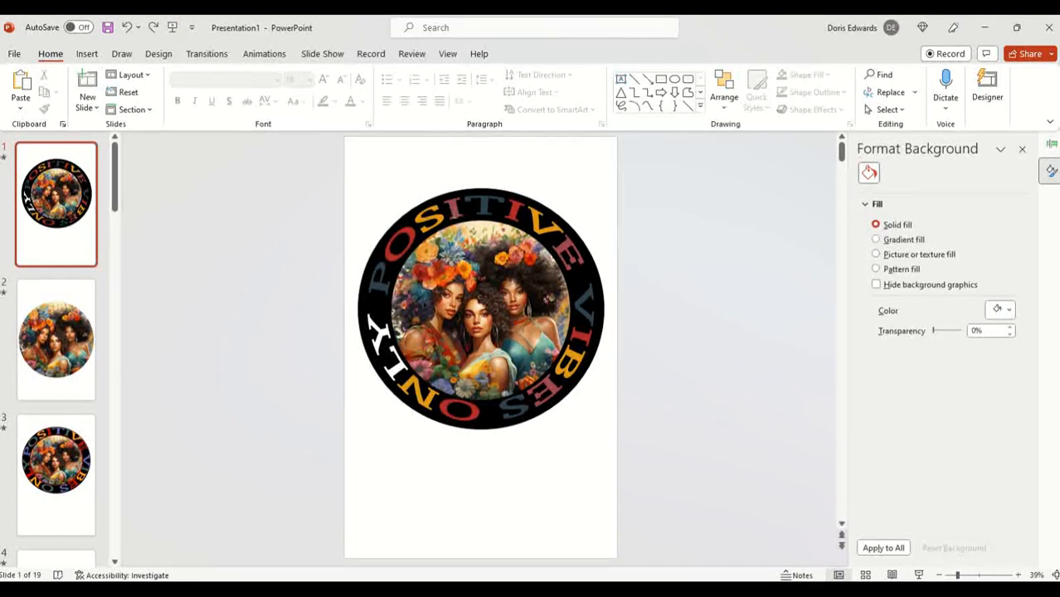
Copy the dusty red formatting of the first I in POSITIVE onto the L of ONLY with Format Painter
{"action": "left_click", "coordinate": [453, 212]}
{"action": "left_click", "coordinate": [44, 108]}
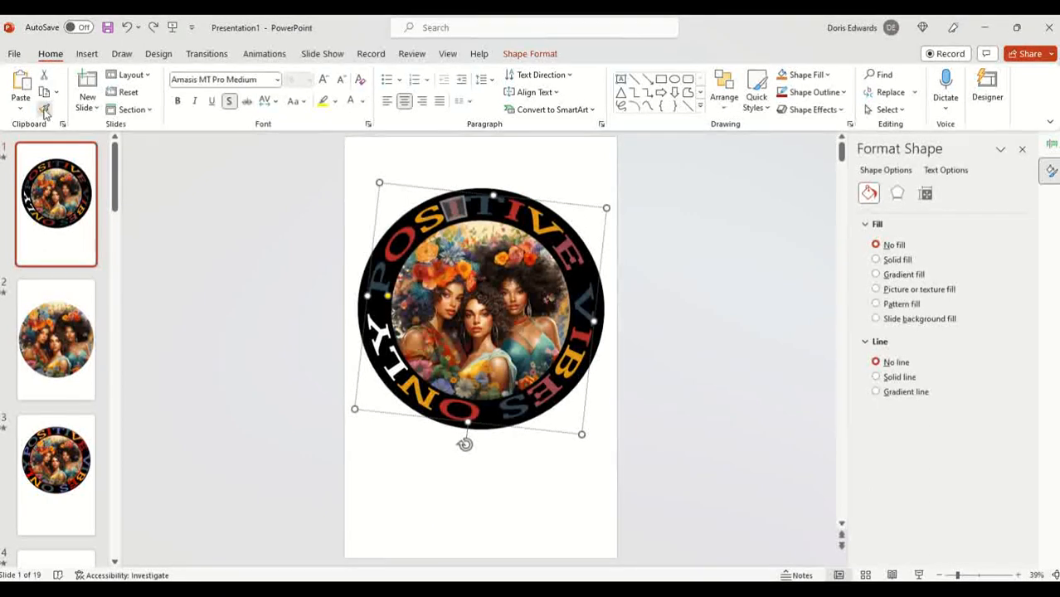
{"action": "left_click_drag", "start_coordinate": [396, 375], "coordinate": [383, 358]}
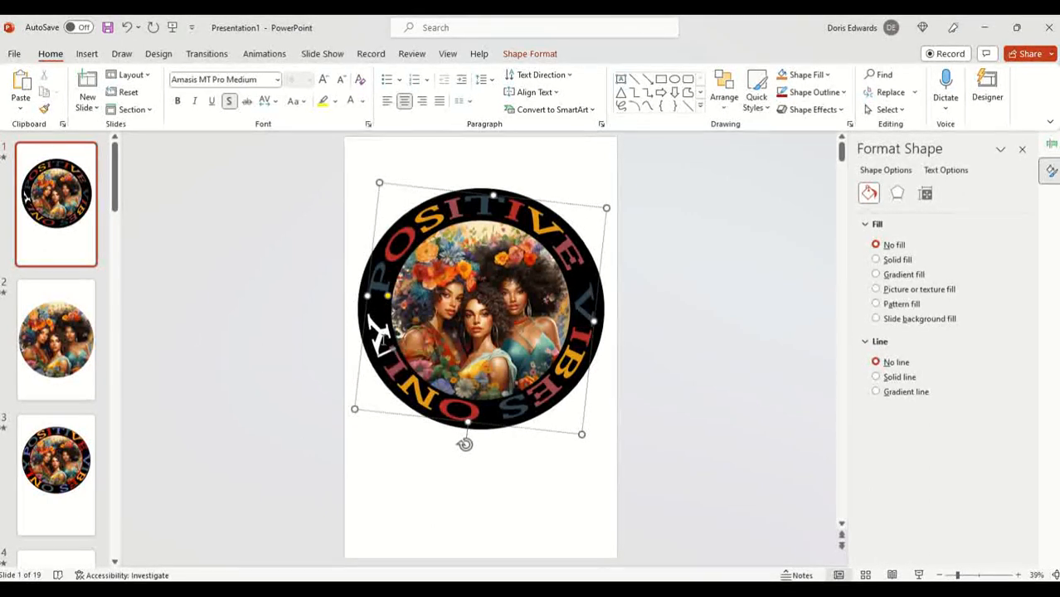